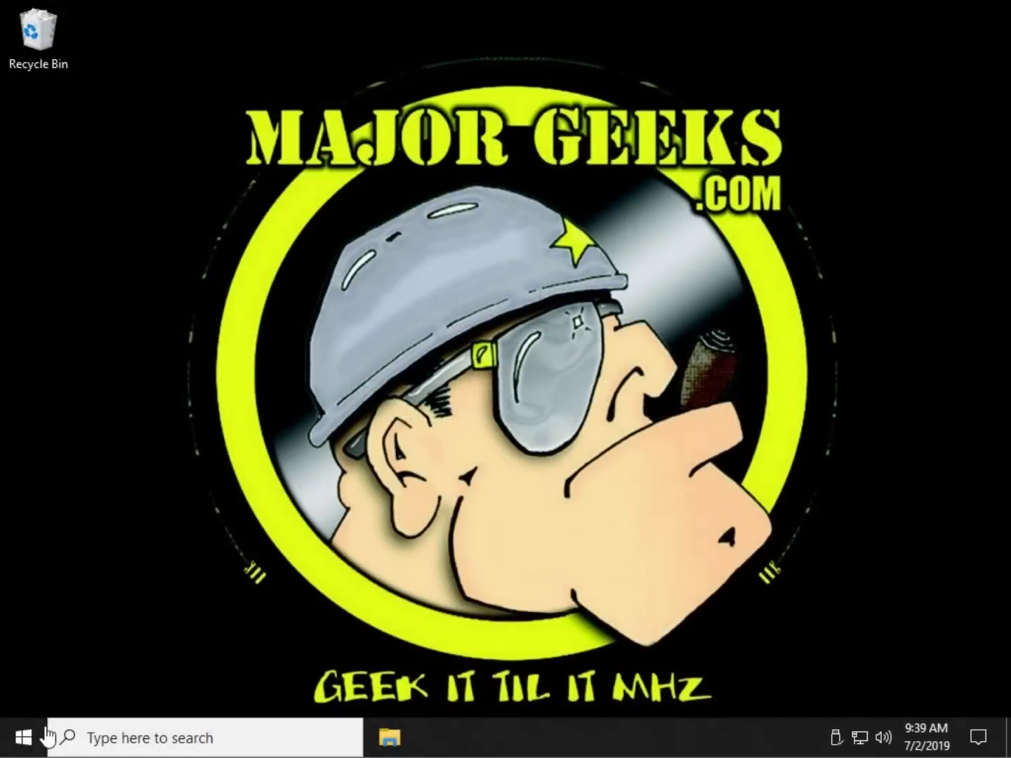
- Open the saved MajorGeeks guide on removing the Windows 10 sign-in picture in Edge
left_click(29, 737)
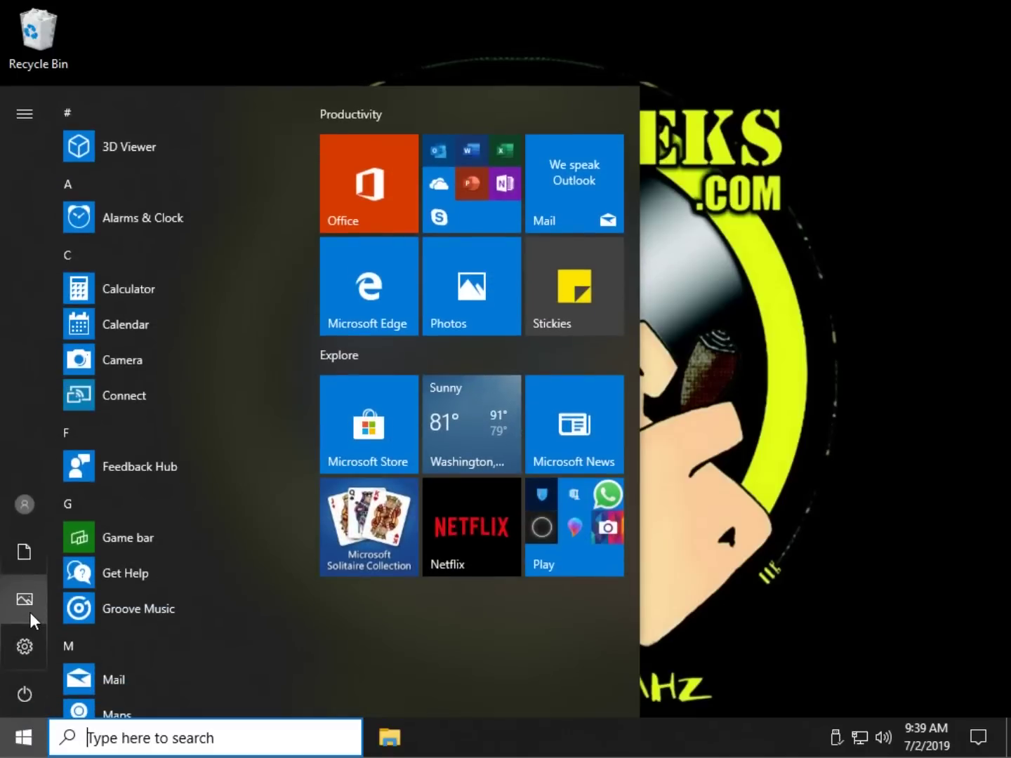
scroll(156, 622, "down", 5)
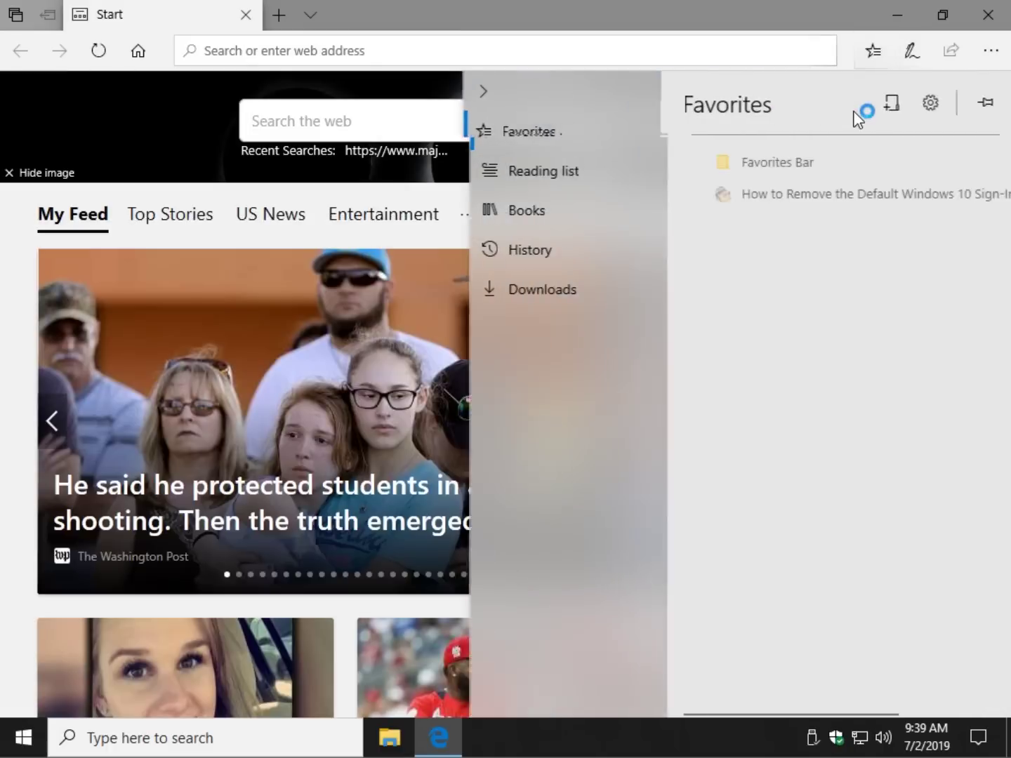
left_click(776, 184)
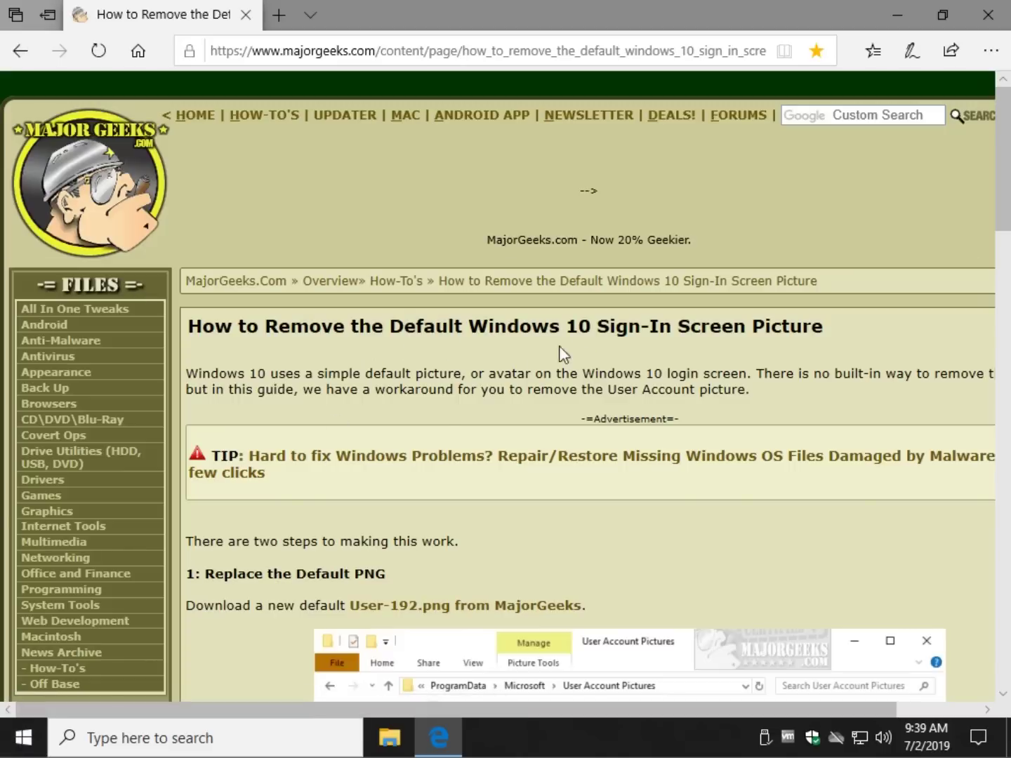
- Open the User-192.png download page from the guide's step 1 in a new tab and view it
scroll(439, 414, "down", 1)
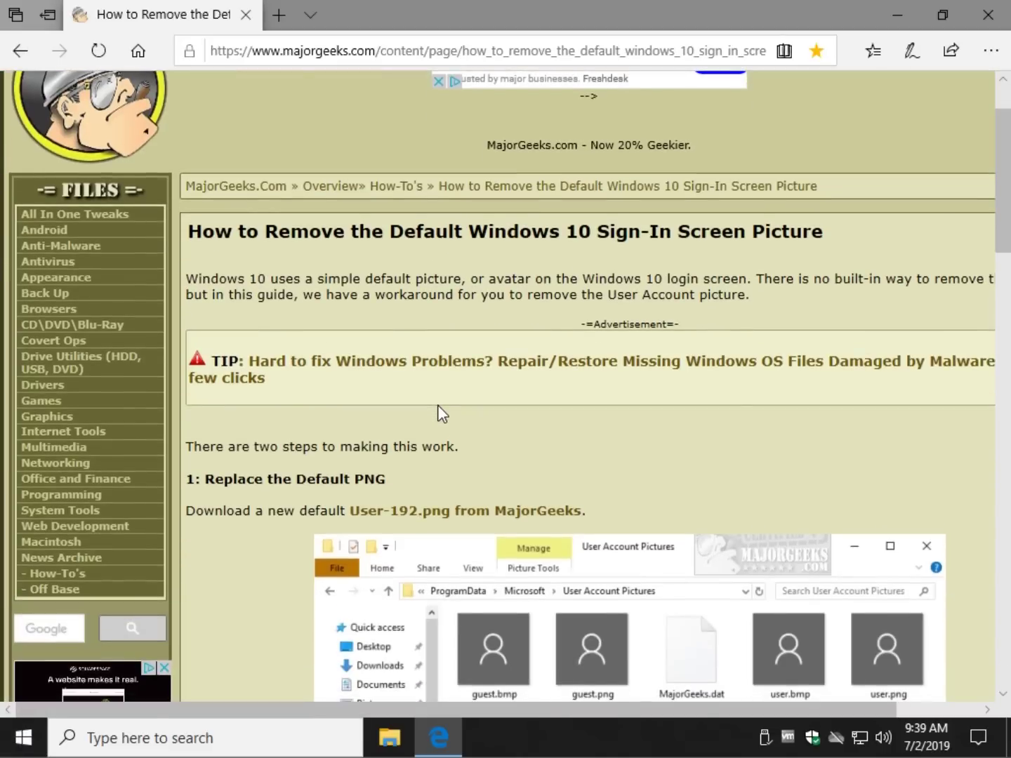
scroll(300, 398, "down", 2)
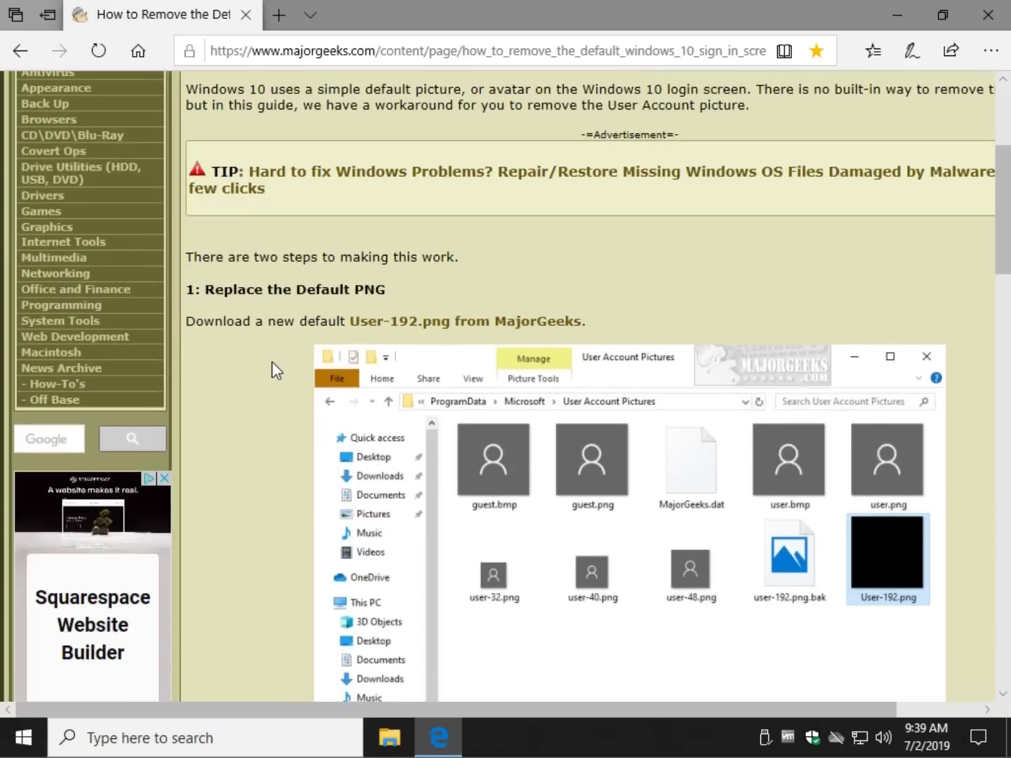
middle_click(464, 326)
key("ctrl+Tab")
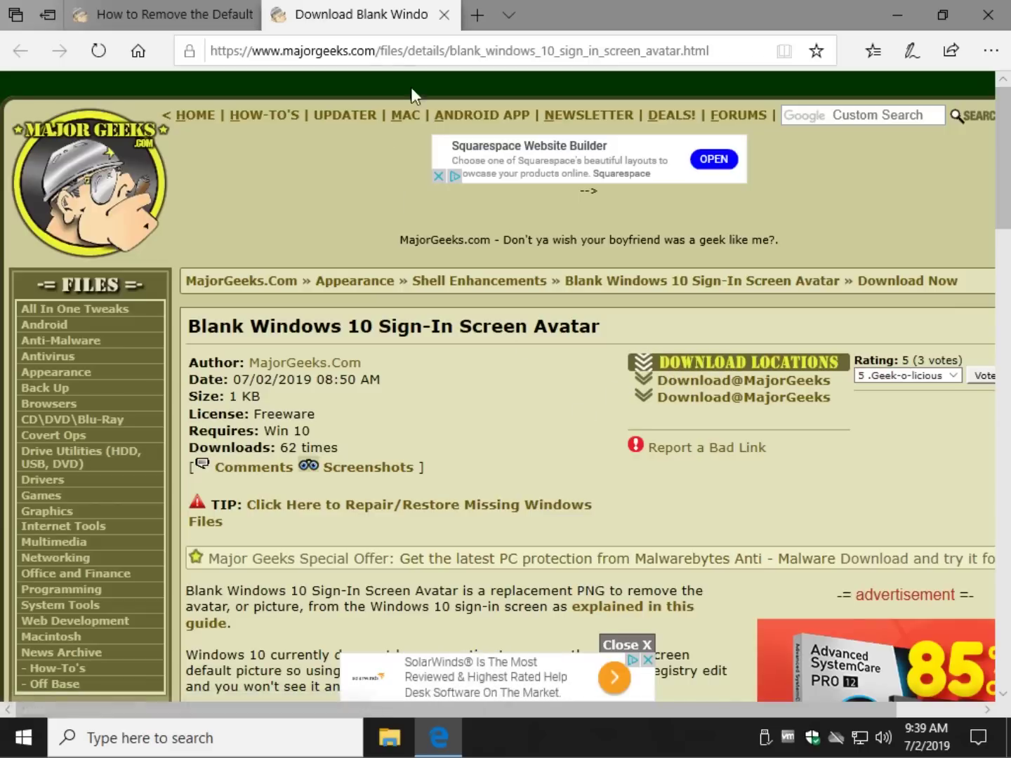
- Close the download tab and open transparent_user_192.zip from Downloads in File Explorer
left_click(444, 15)
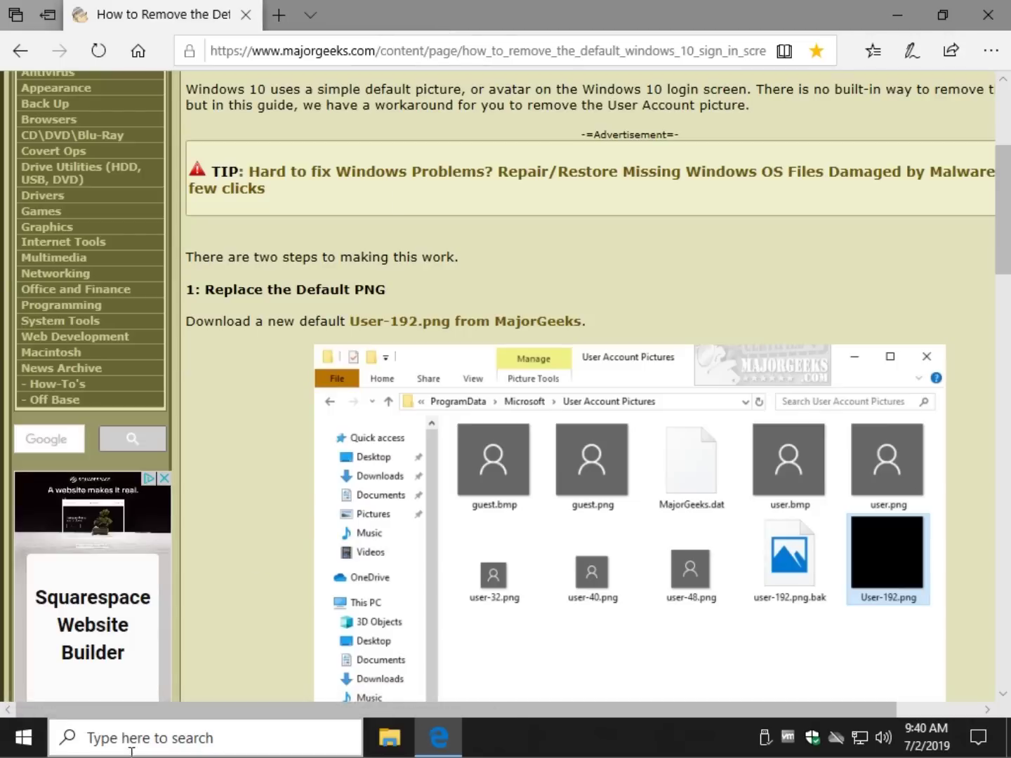
left_click(390, 737)
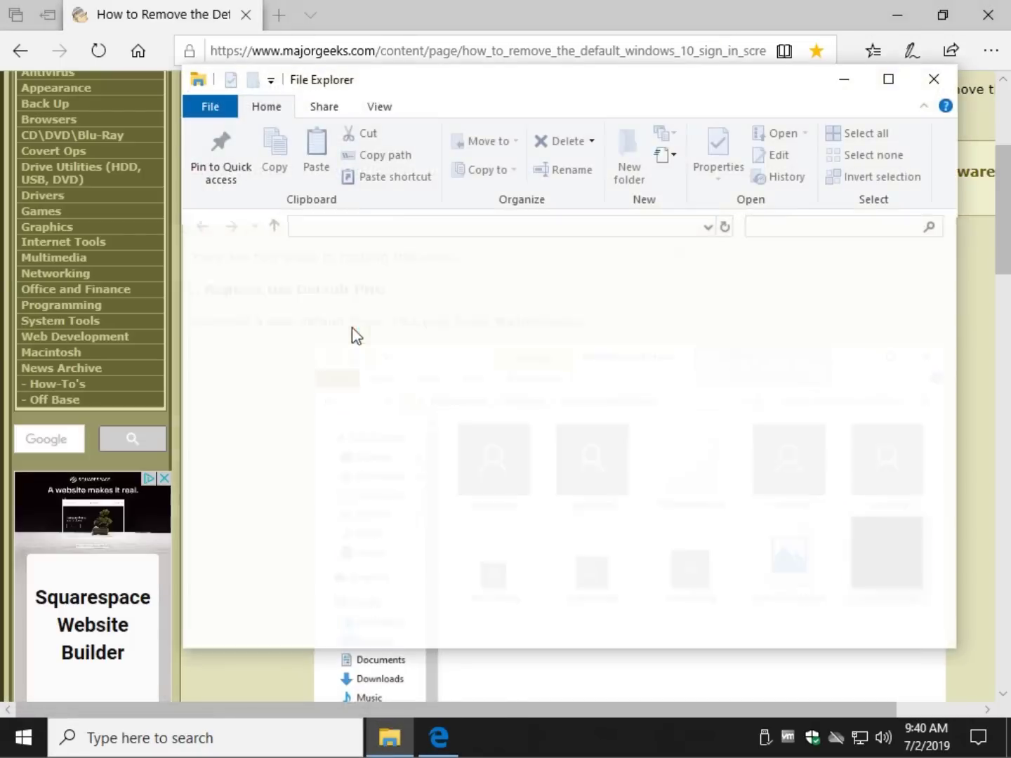
left_click(261, 319)
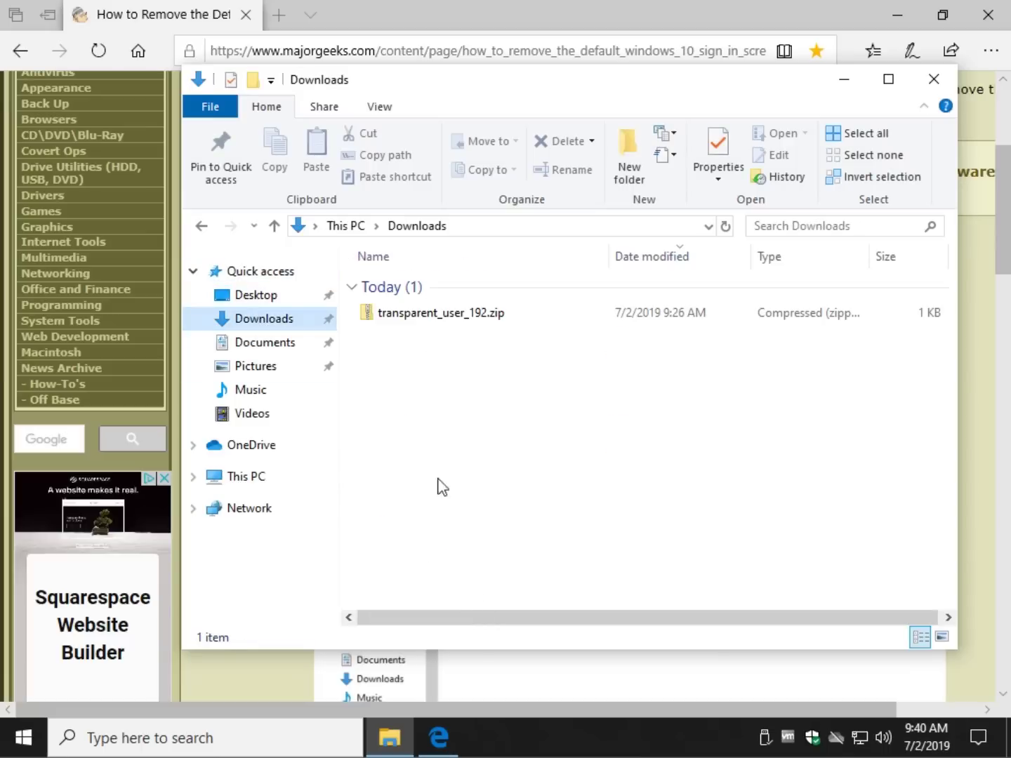
left_click(466, 322)
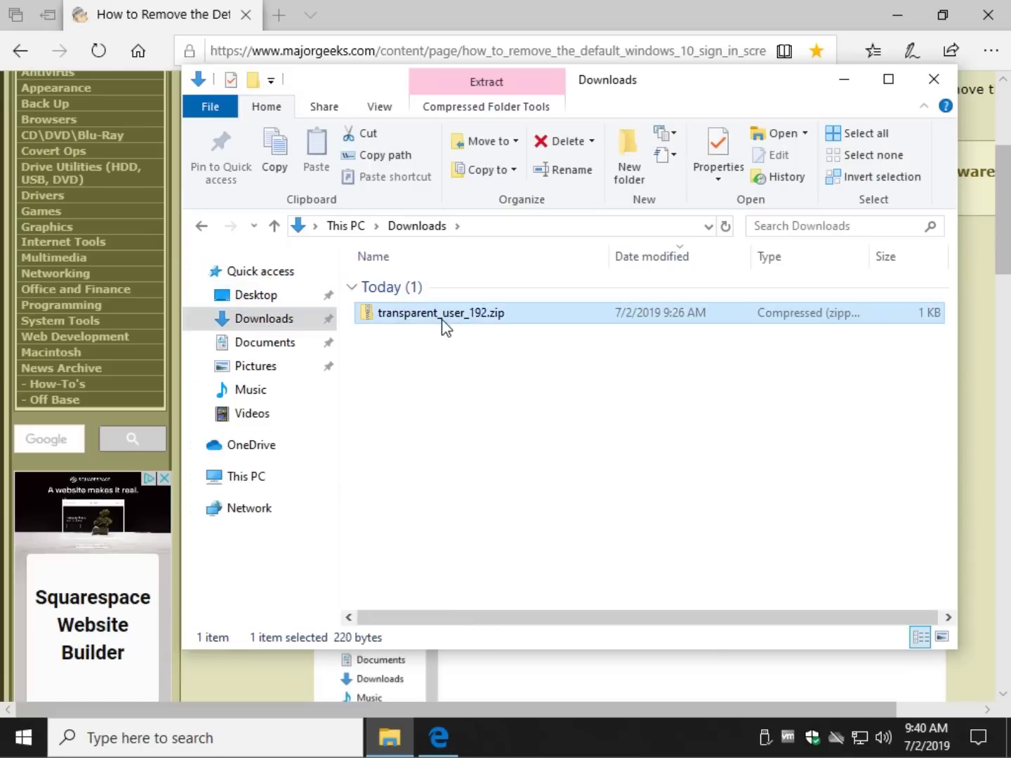
double_click(441, 319)
left_click(412, 288)
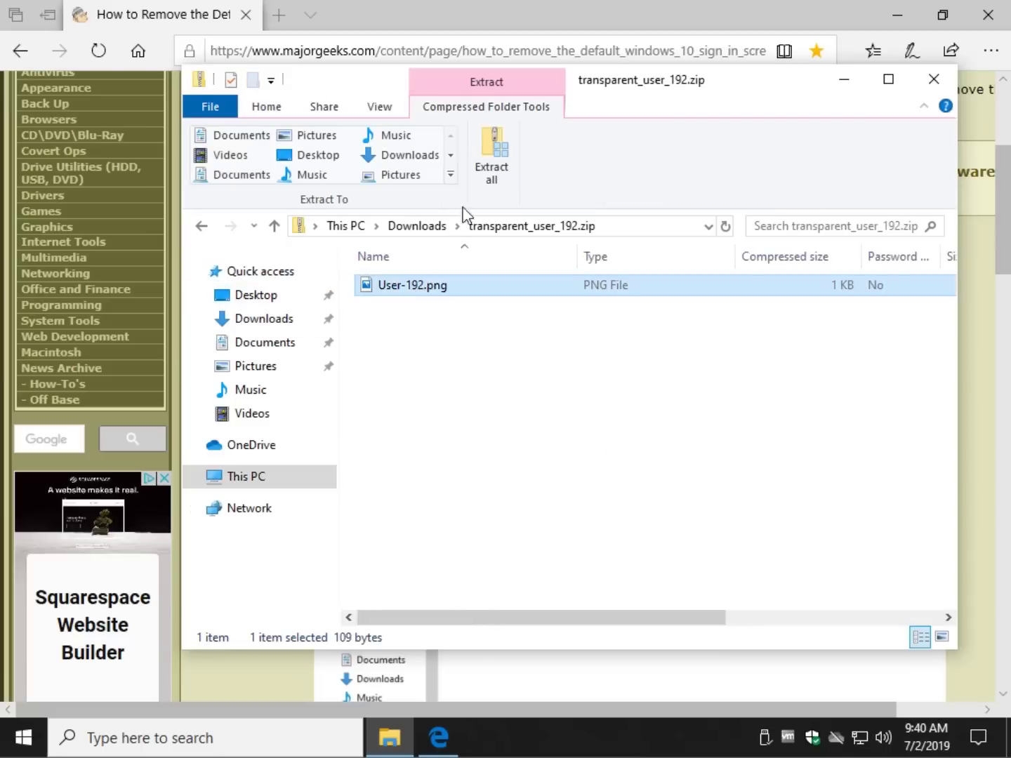
- Extract User-192.png straight into Downloads, without the transparent_user_192 subfolder
left_click(488, 156)
left_click(431, 291)
left_click_drag(425, 285, 664, 283)
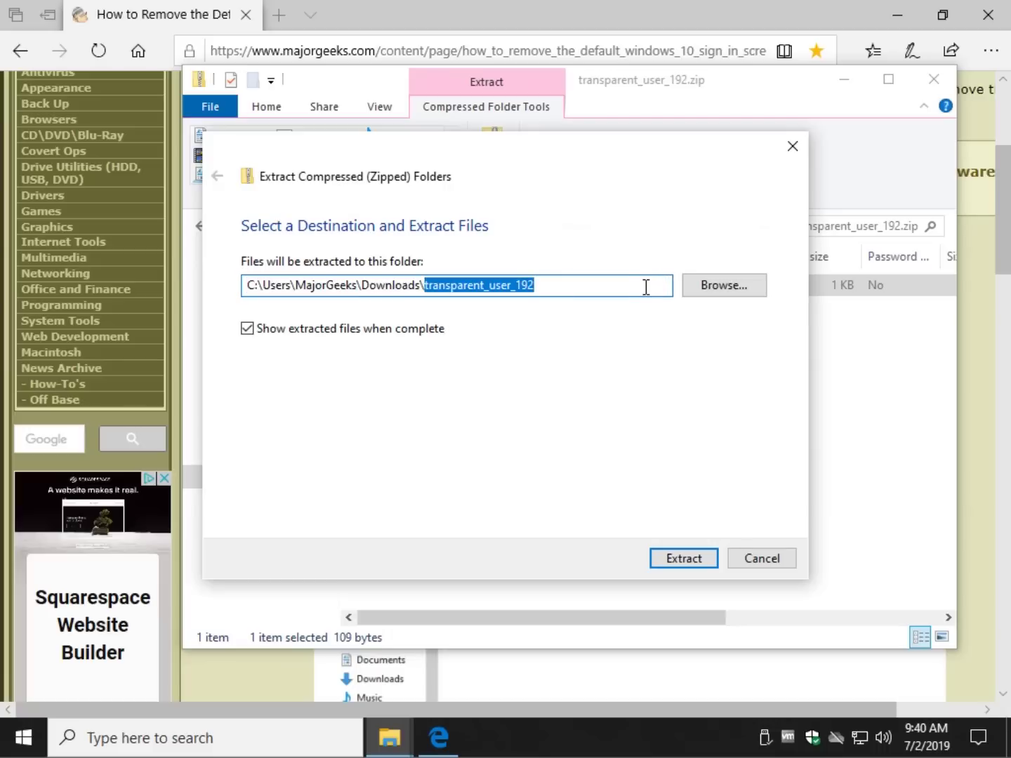
key("BackSpace")
left_click(500, 463)
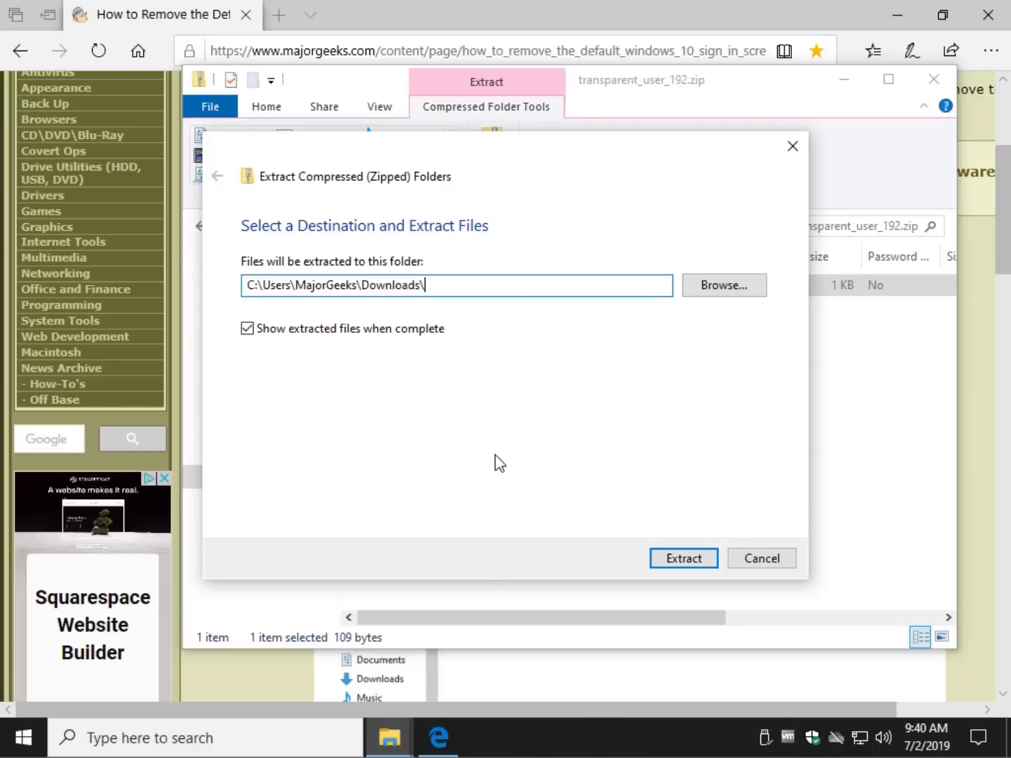
left_click(694, 559)
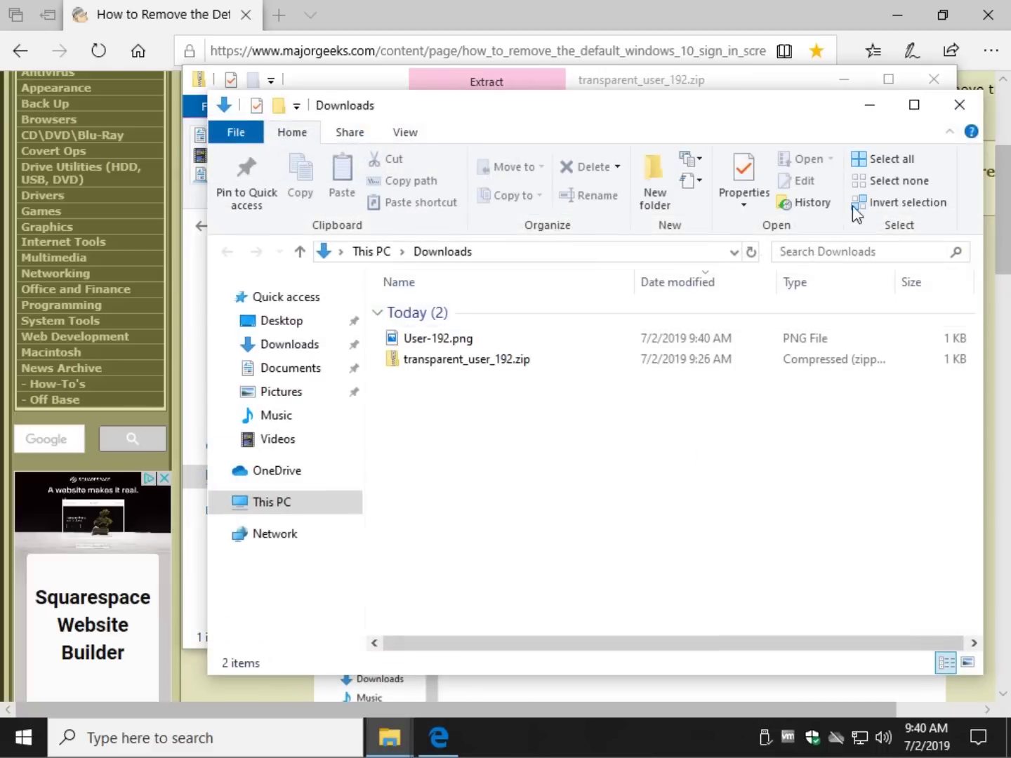
left_click(963, 105)
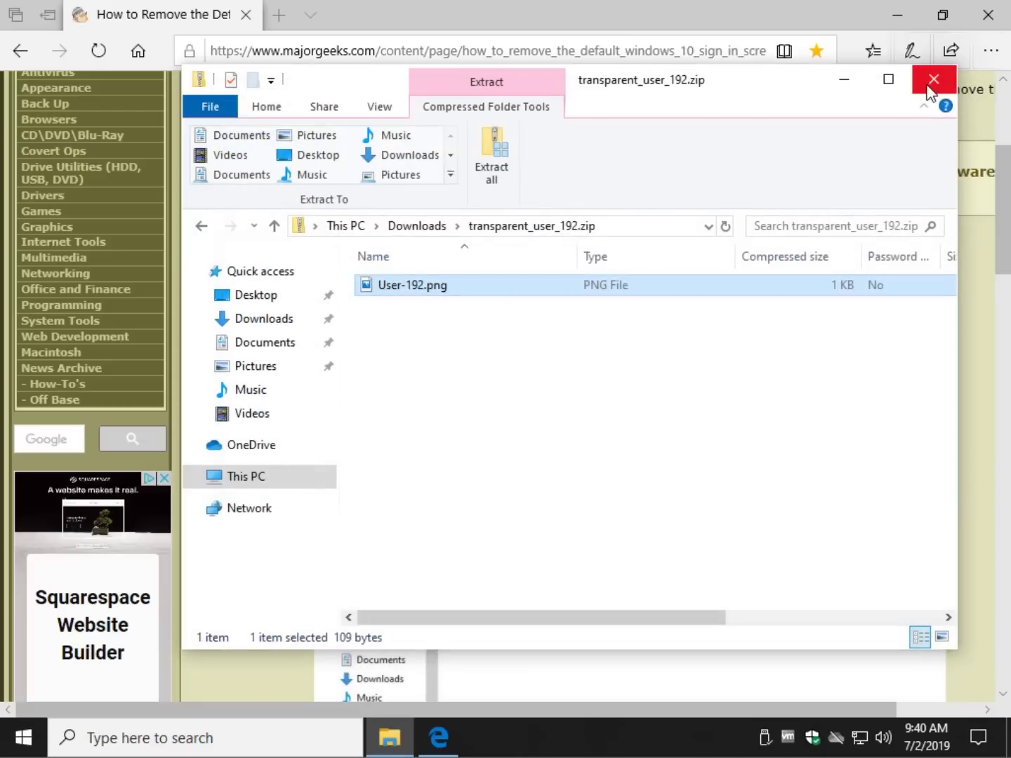
- Open Local Disk (C:) and turn on file name extensions and hidden items to reveal ProgramData
left_click(262, 480)
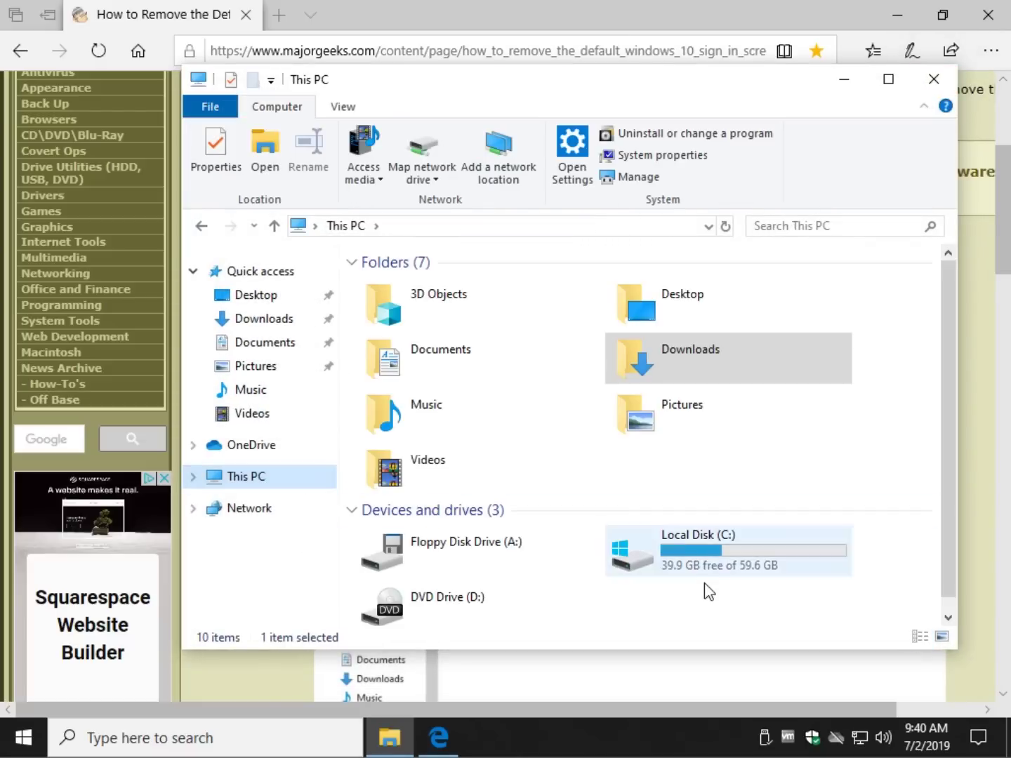
double_click(707, 562)
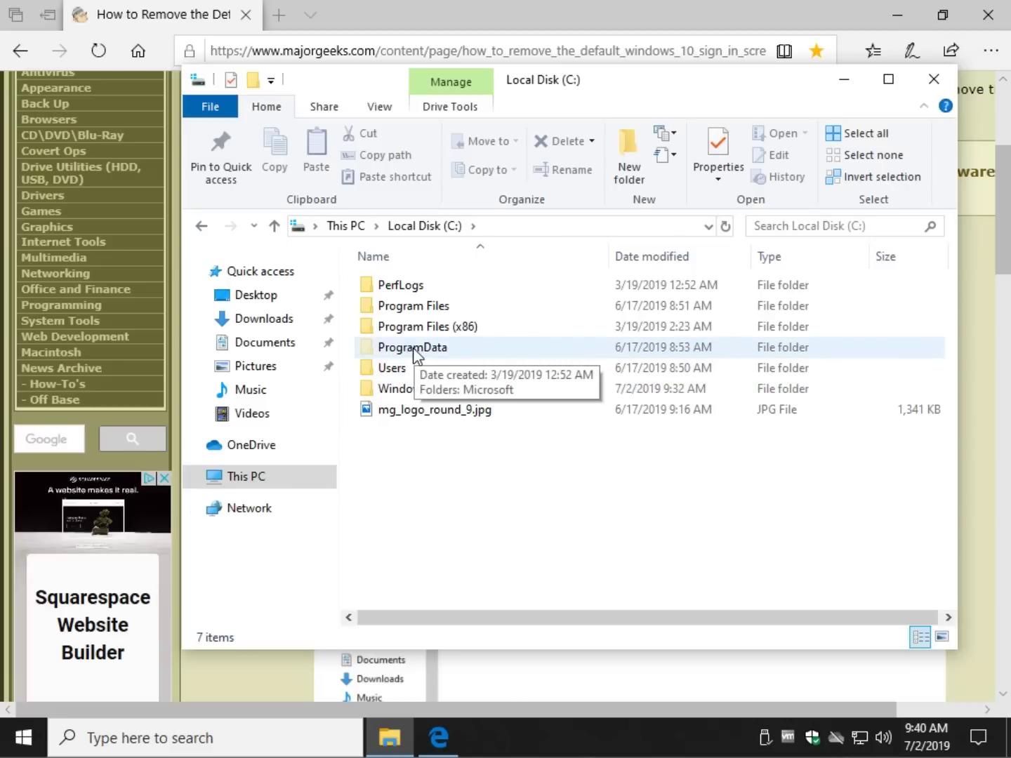
left_click(380, 106)
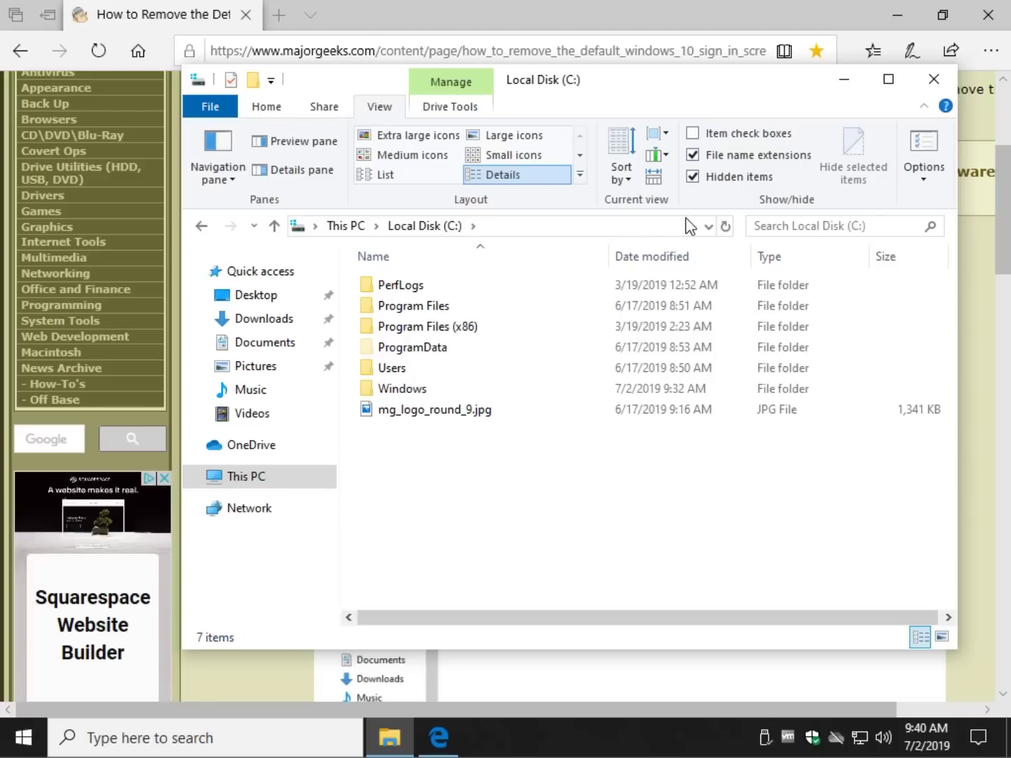
left_click(723, 181)
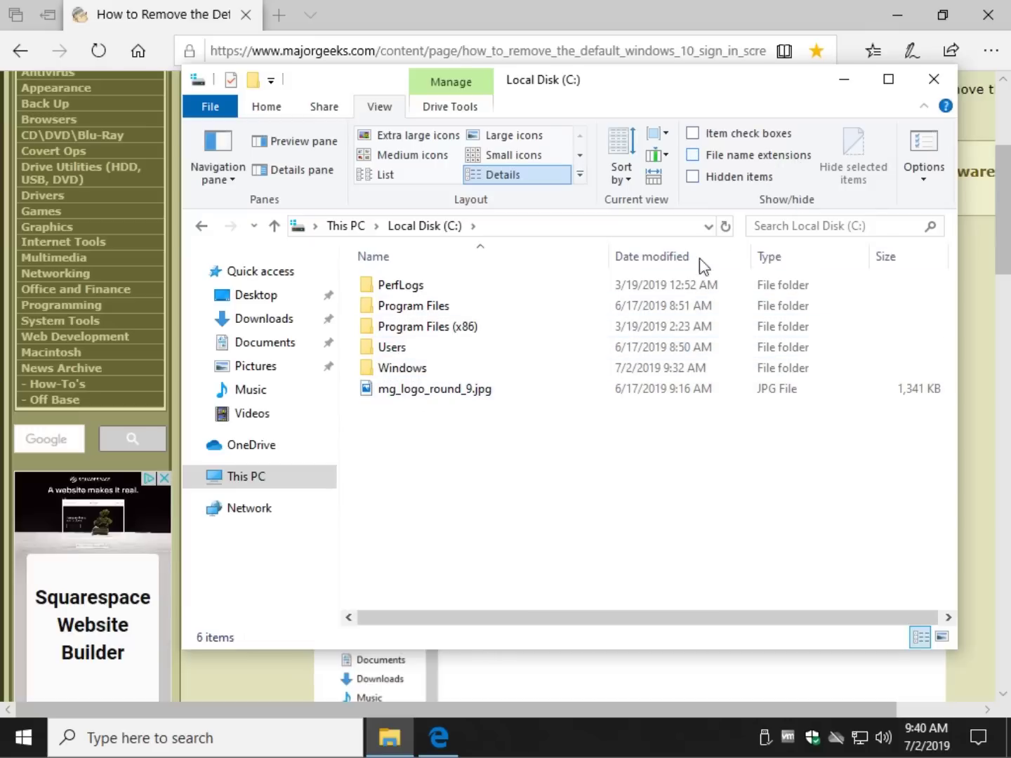
left_click(752, 155)
left_click(734, 180)
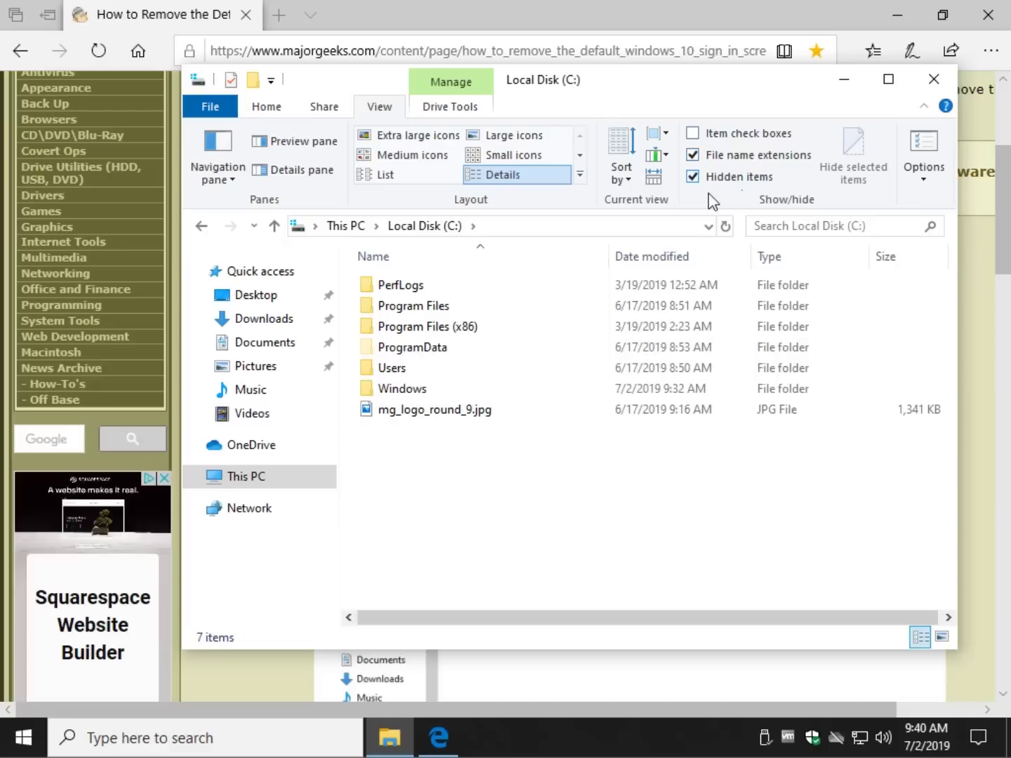
- Browse to ProgramData\Microsoft\User Account Pictures
double_click(439, 355)
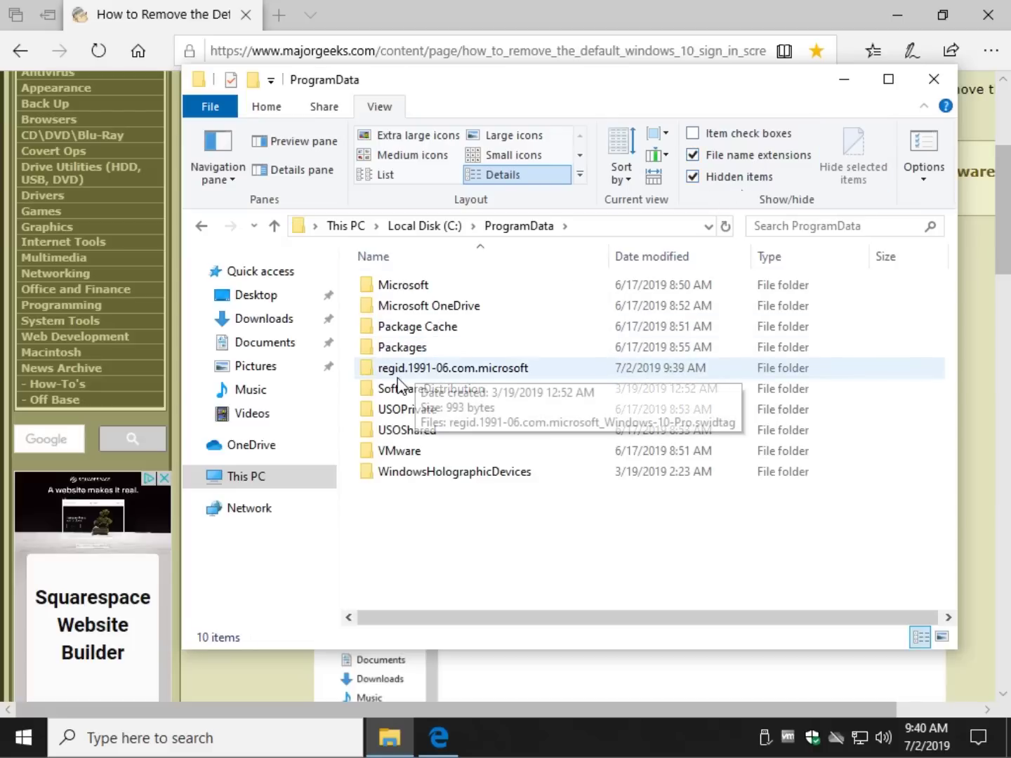
double_click(411, 286)
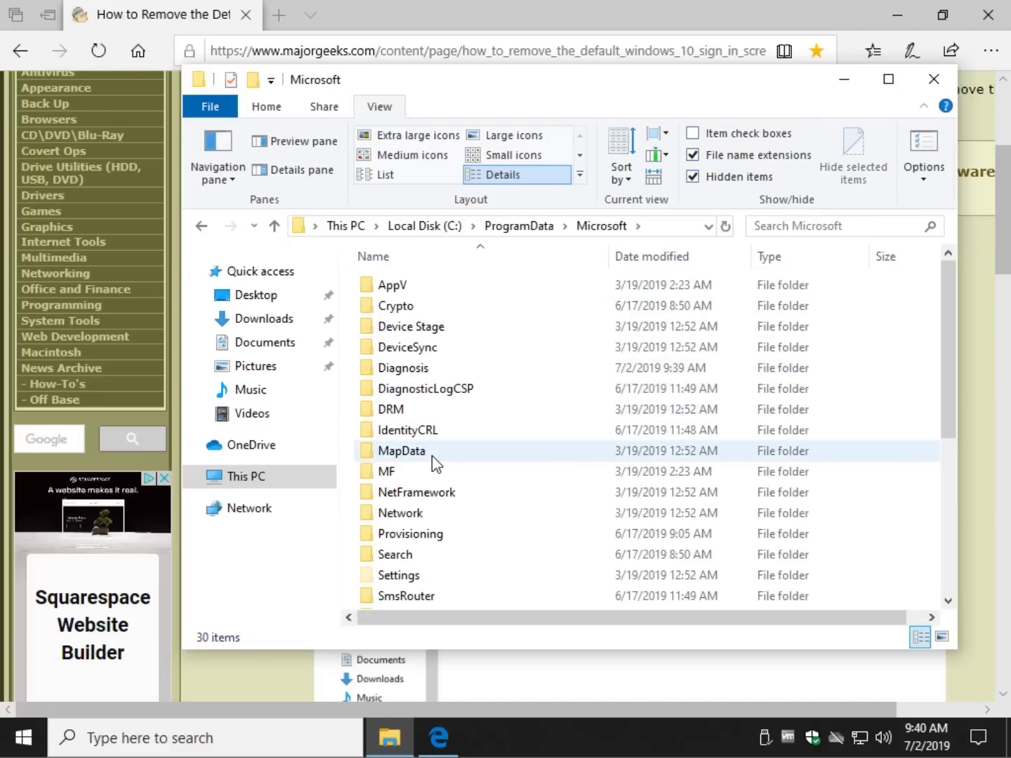
scroll(432, 456, "down", 5)
double_click(462, 412)
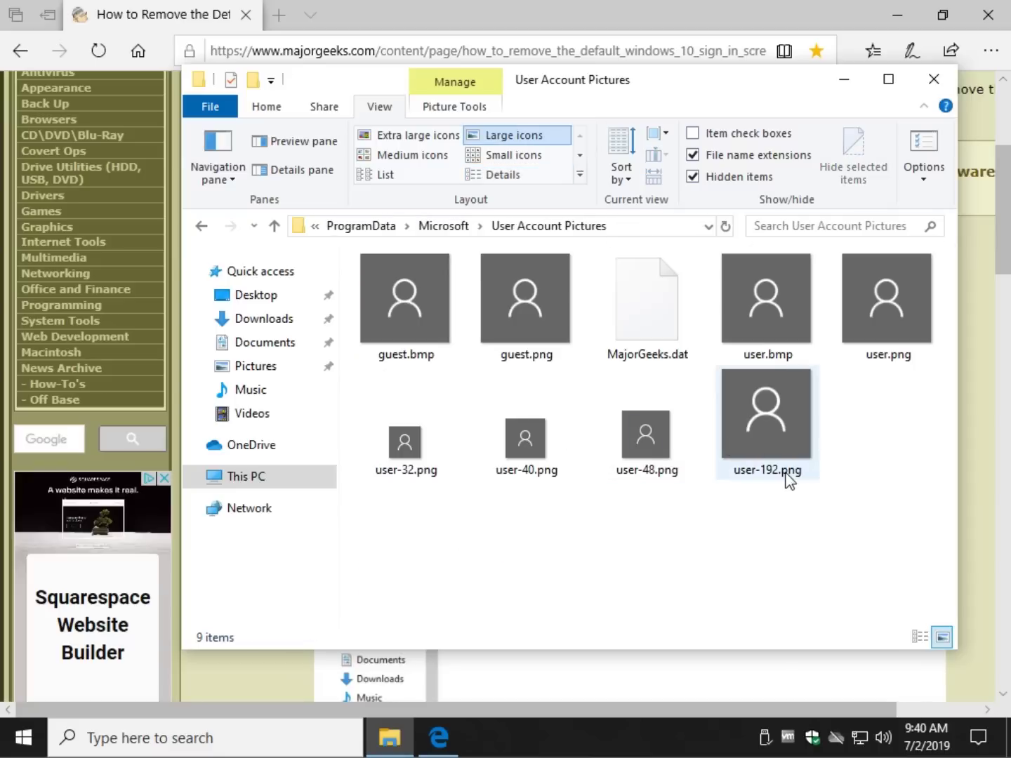
- Rename user-192.png to user-192.bak, accepting the extension change and admin prompt
left_click(786, 474)
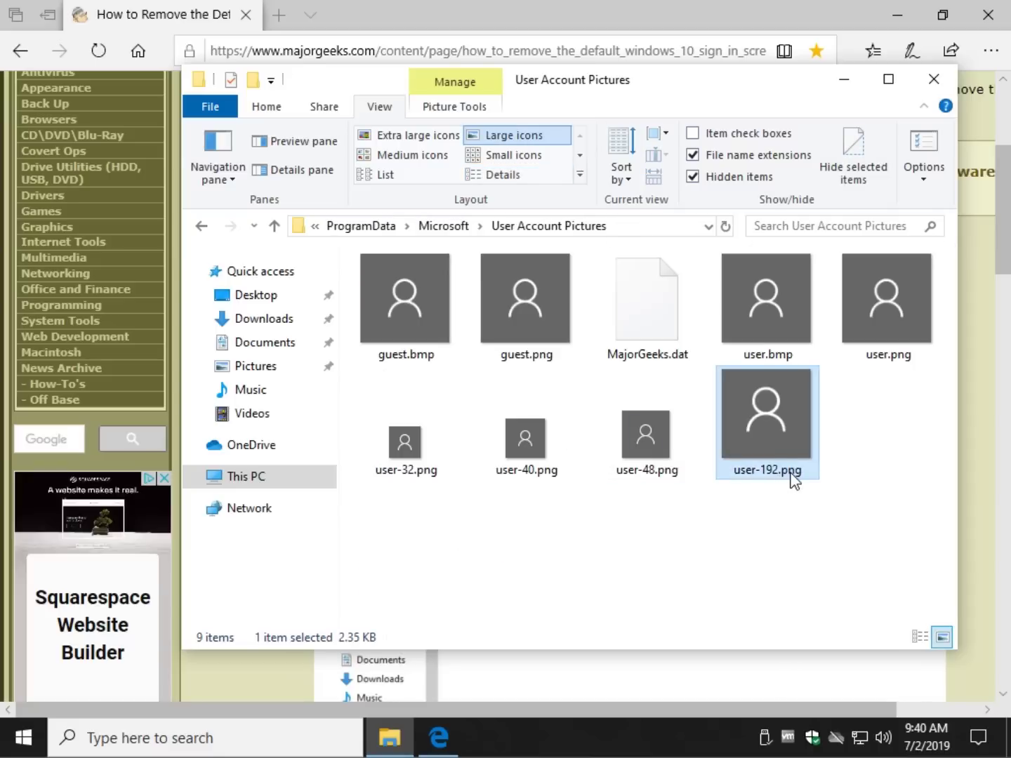
left_click(792, 479)
left_click(810, 470)
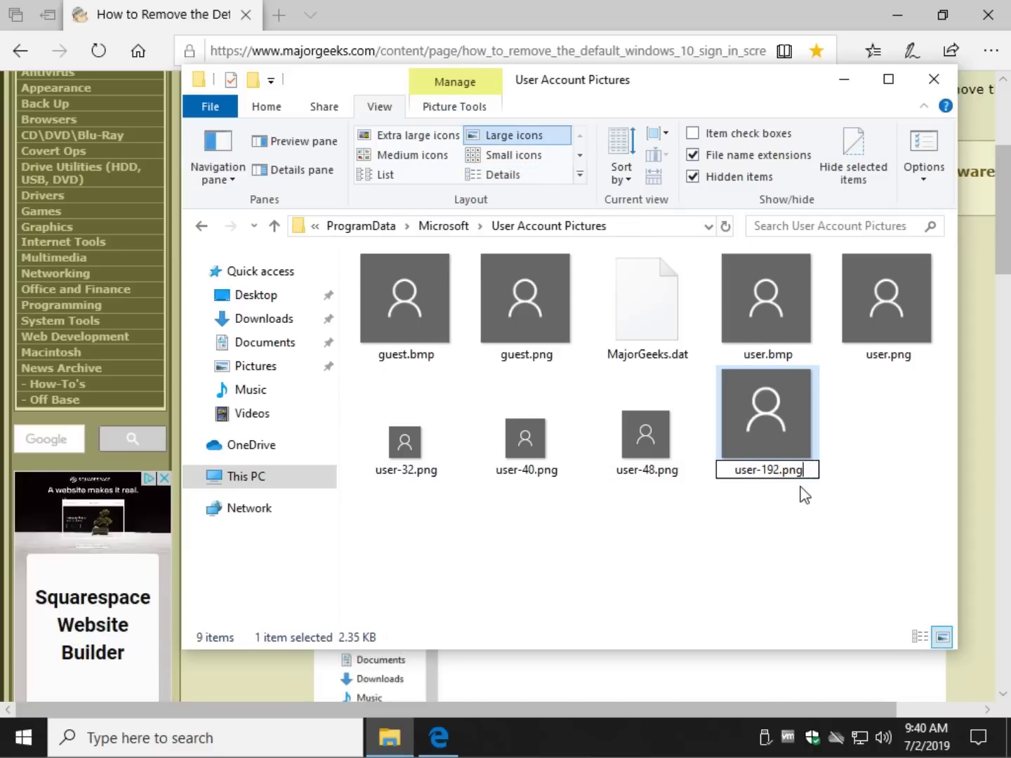
key("BackSpace")
key("BackSpace")
key("BackSpace")
type("bak")
key("Return")
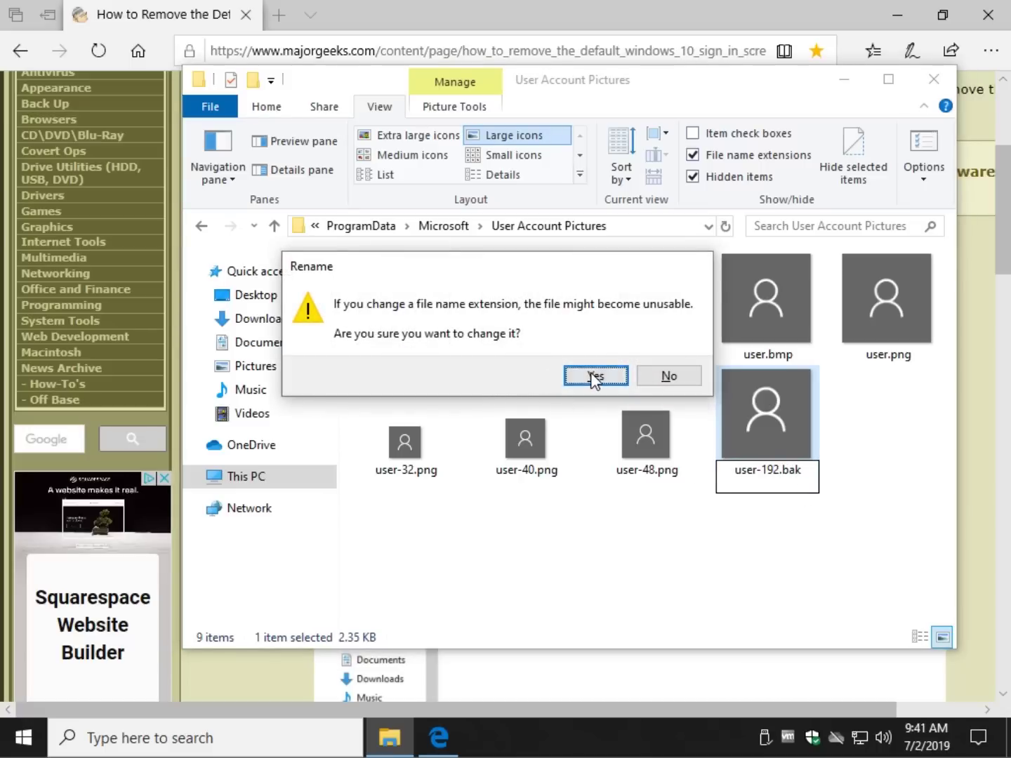
left_click(593, 377)
left_click(464, 437)
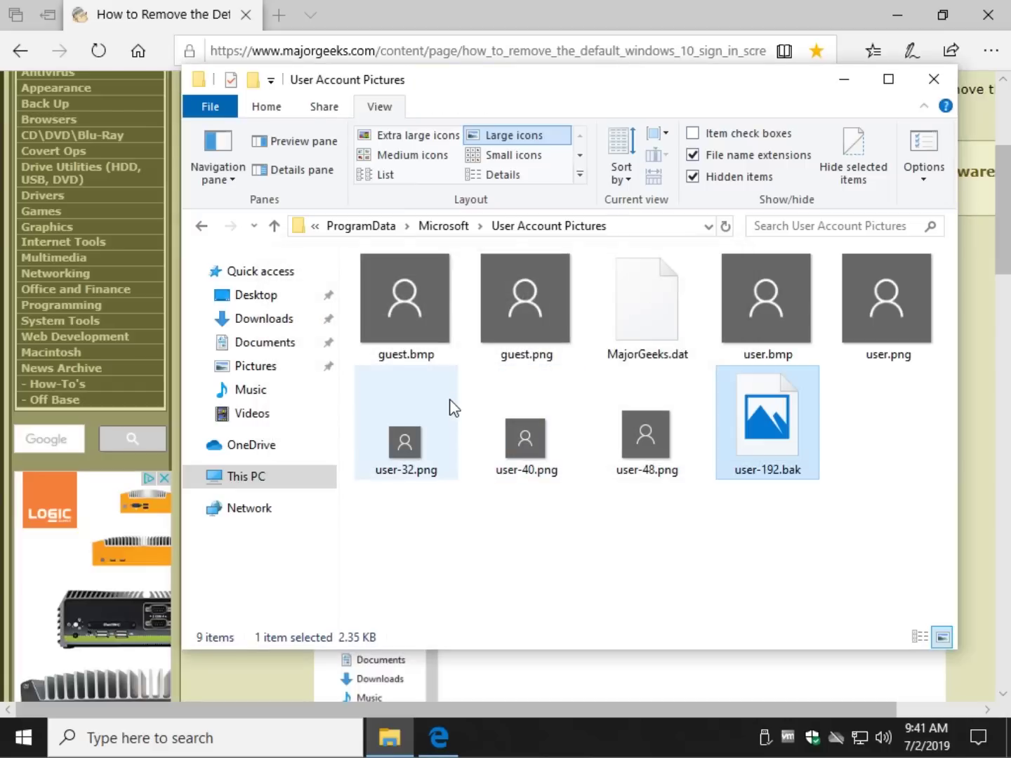
- Copy the downloaded blank User-192.png from the Downloads folder
left_click(265, 318)
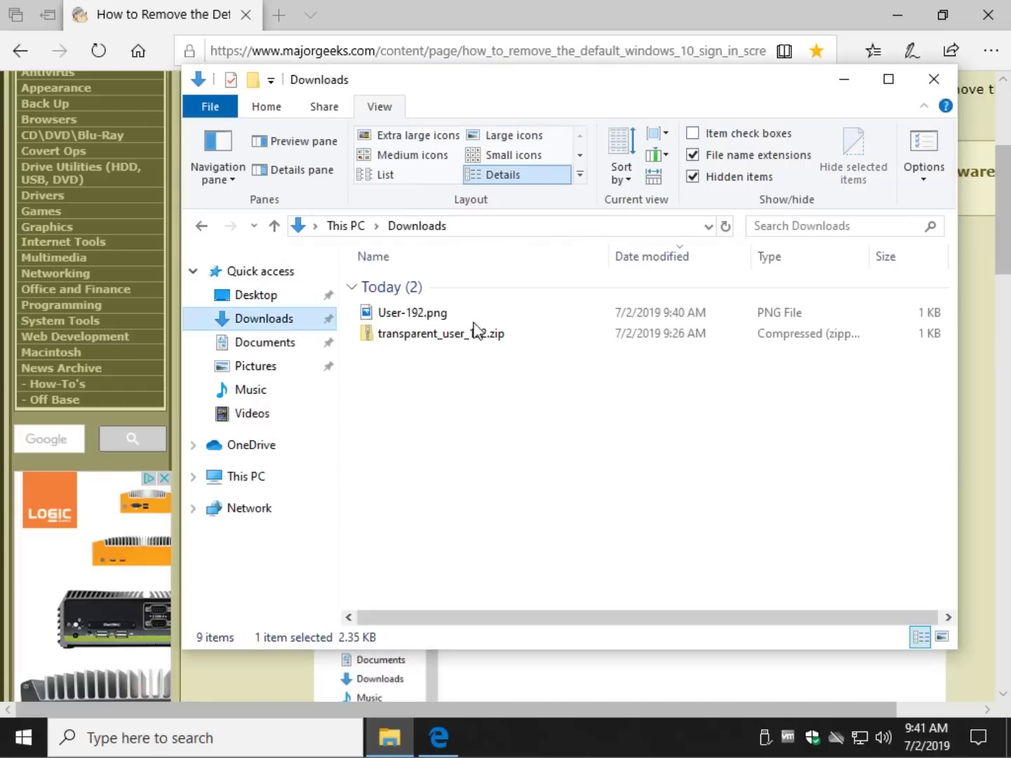
left_click(443, 315)
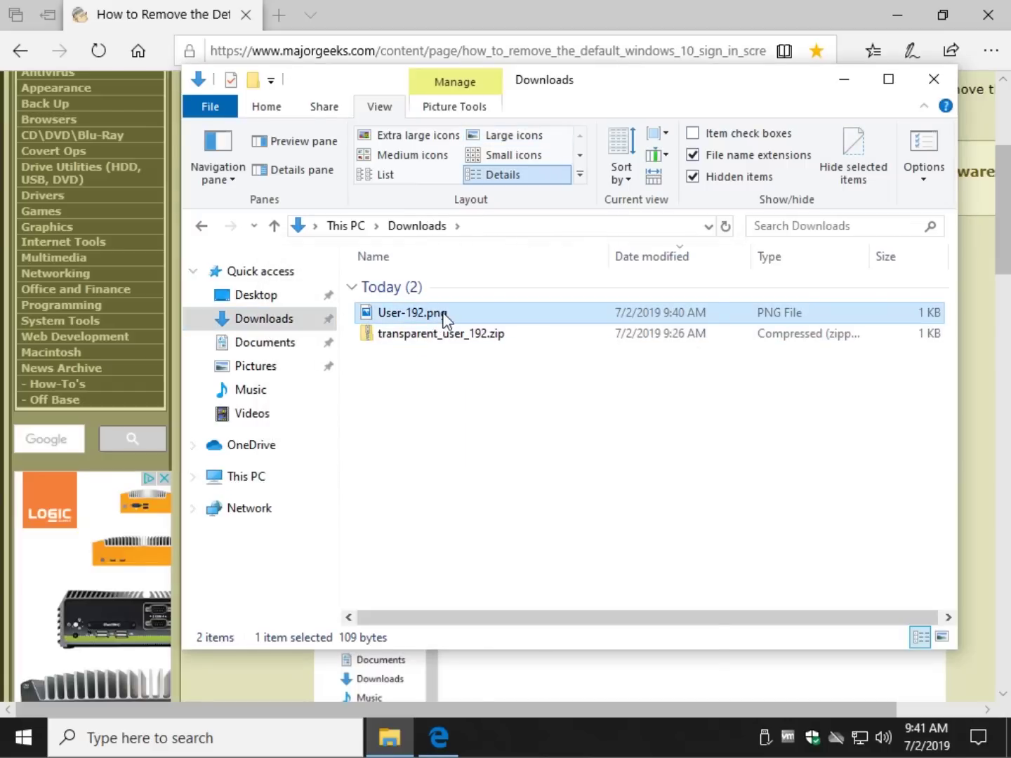
right_click(450, 327)
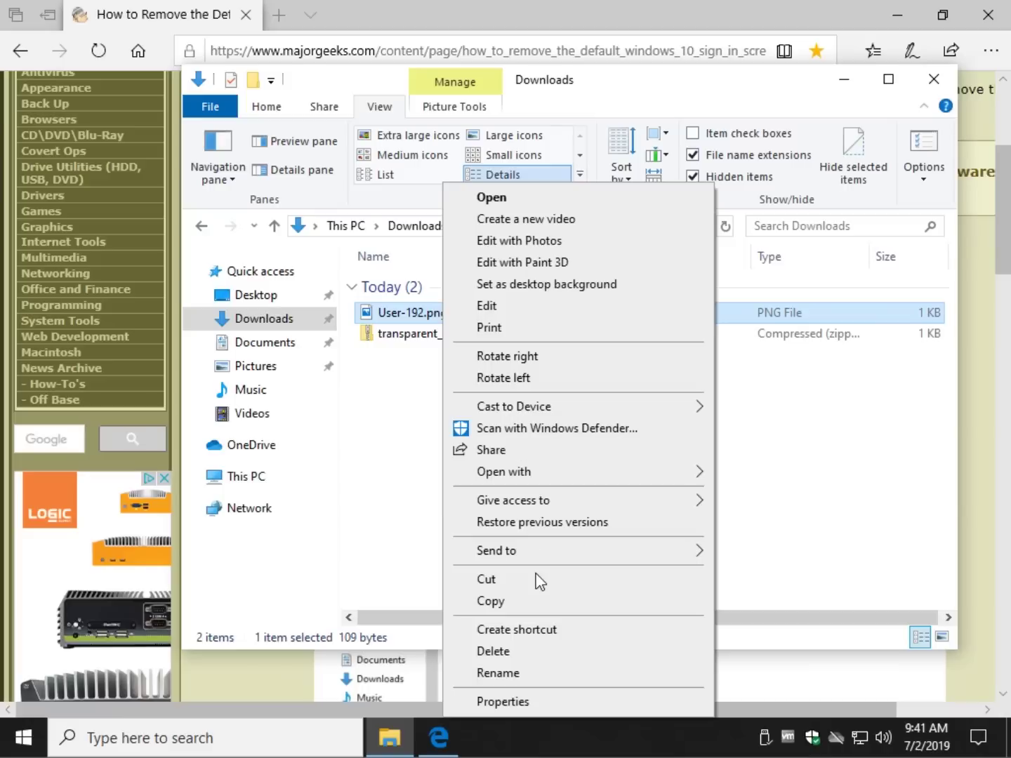
left_click(506, 604)
- Paste it into User Account Pictures, replacing the existing User-192.png with admin permission
left_click(201, 226)
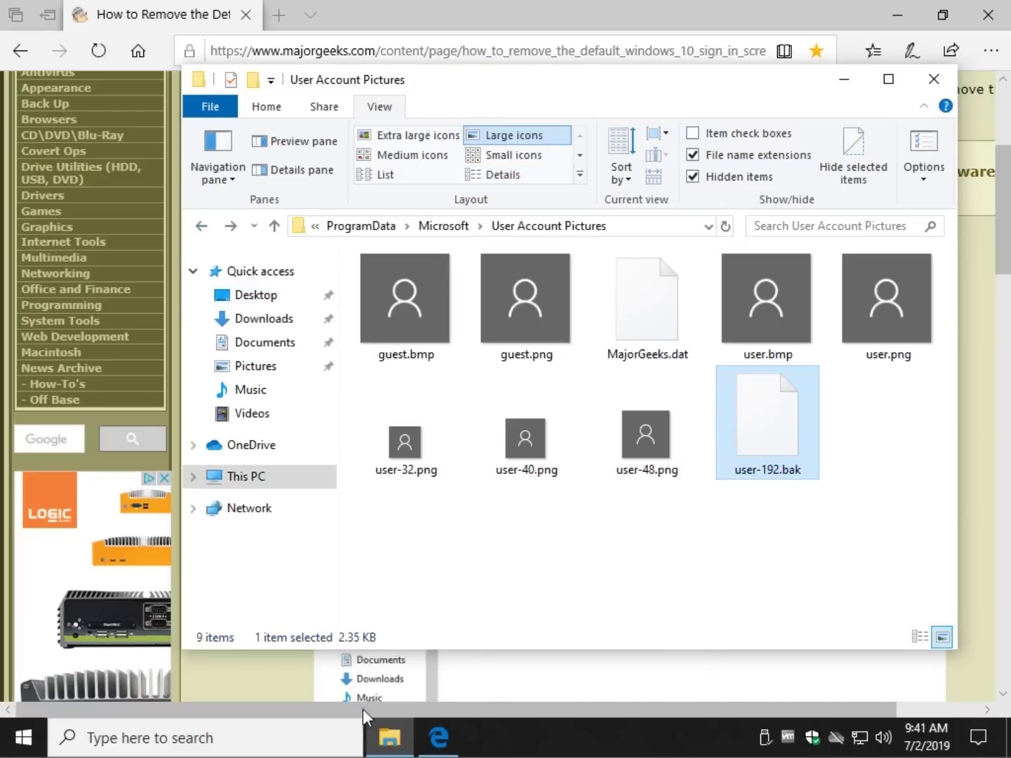
right_click(780, 548)
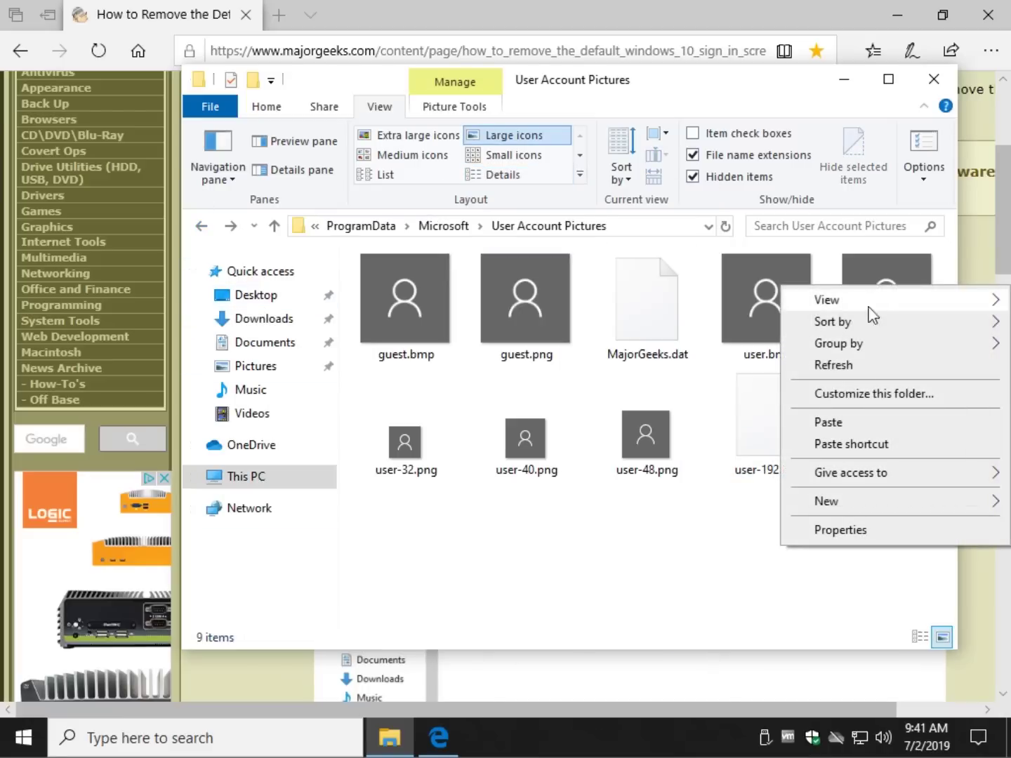
left_click(862, 422)
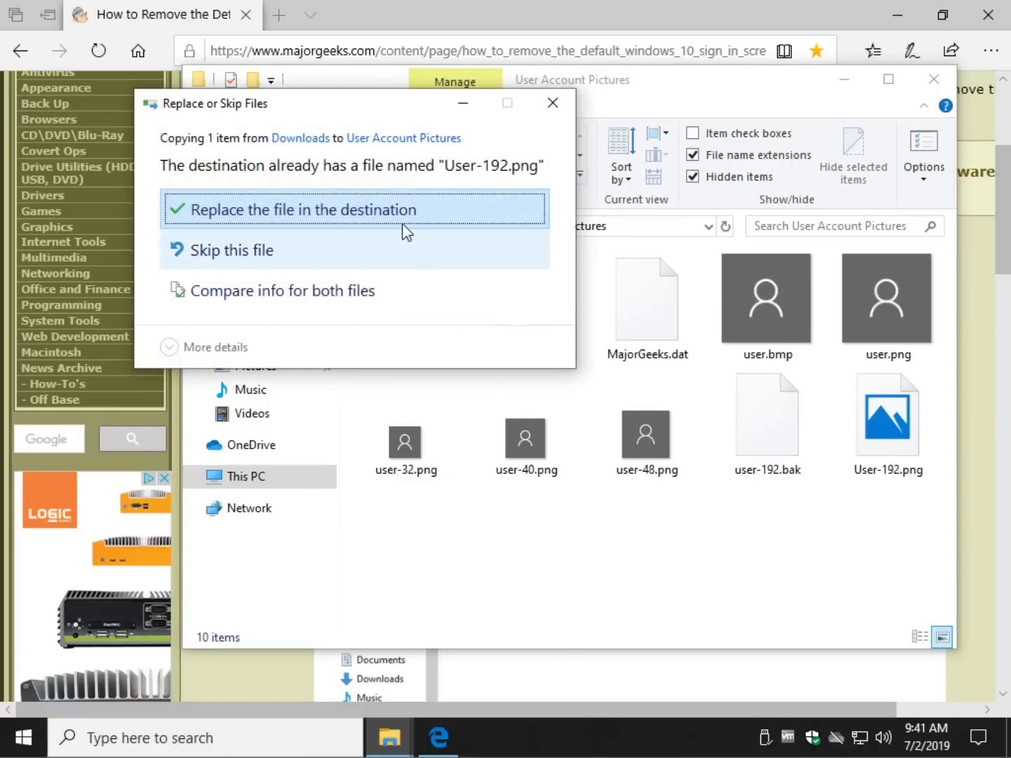
left_click(418, 221)
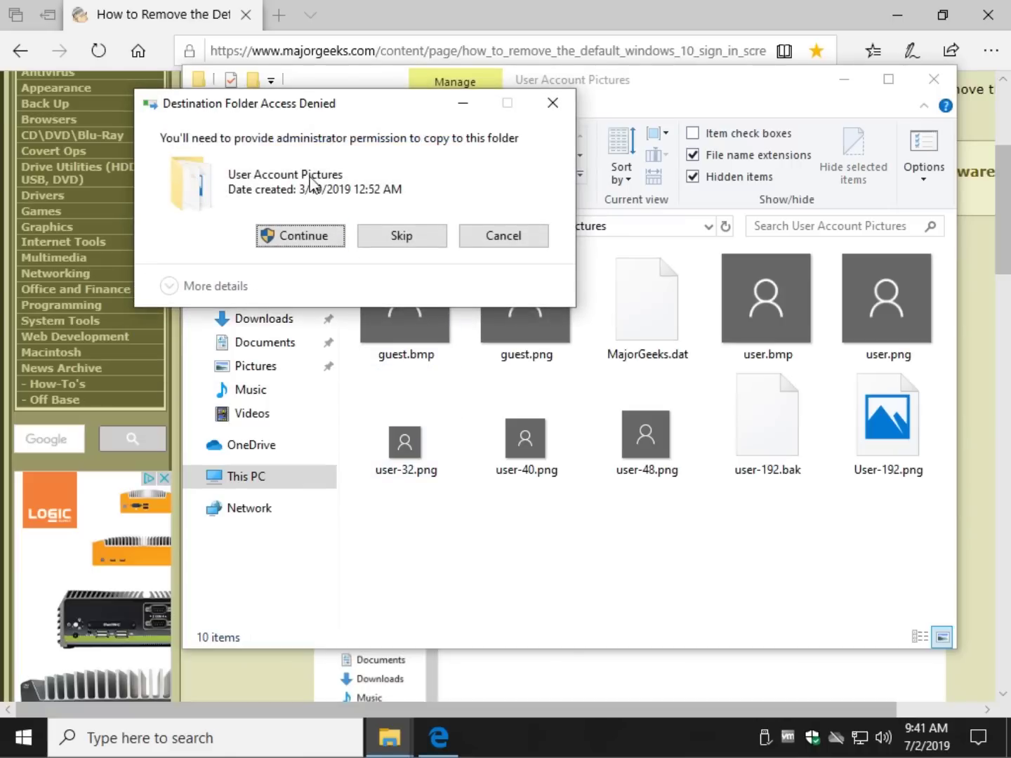
left_click(300, 237)
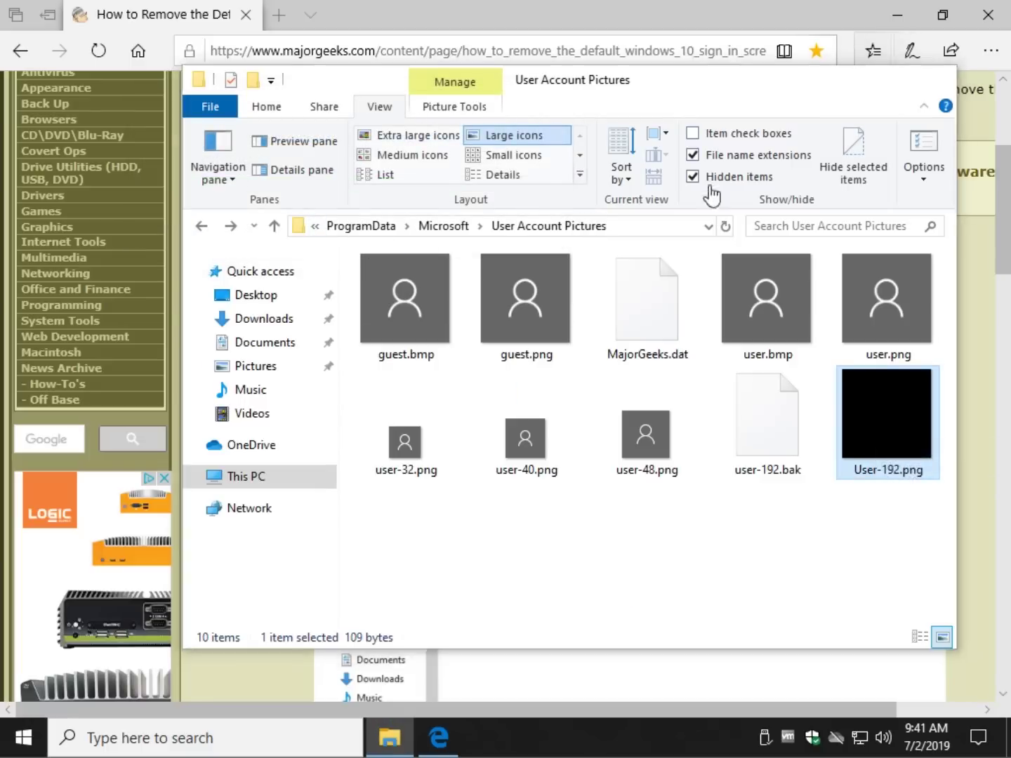
left_click(848, 79)
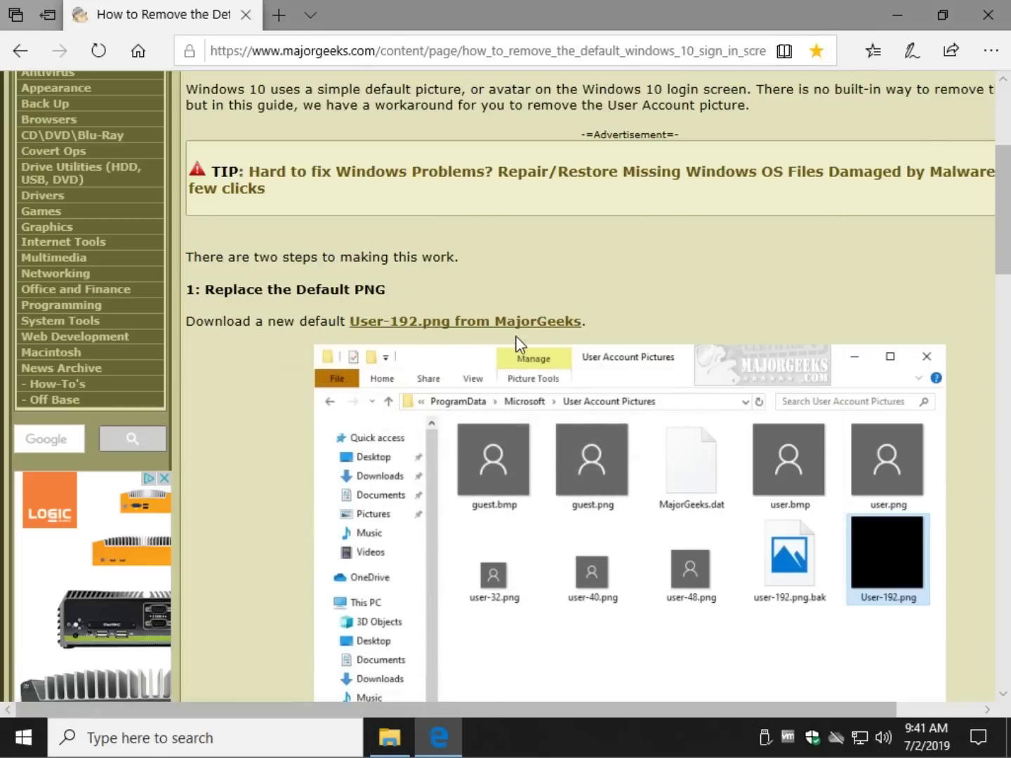
- Scroll to the guide's registry steps and launch Registry Editor from Run, allowing it through UAC
scroll(517, 344, "down", 3)
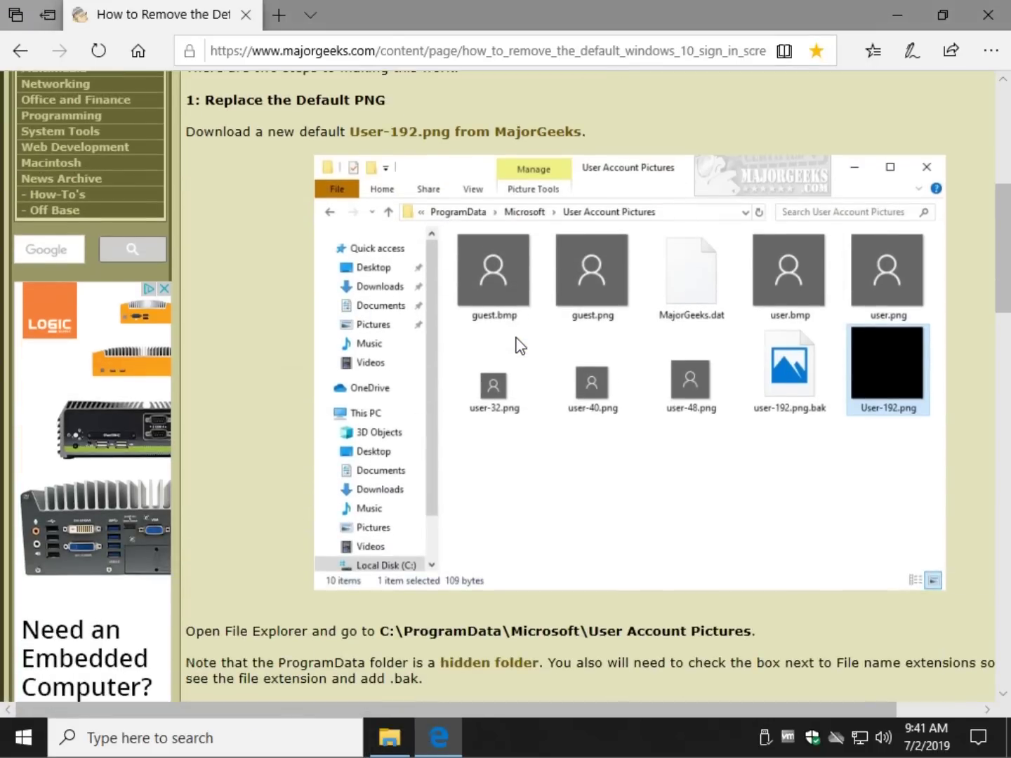
scroll(491, 345, "down", 4)
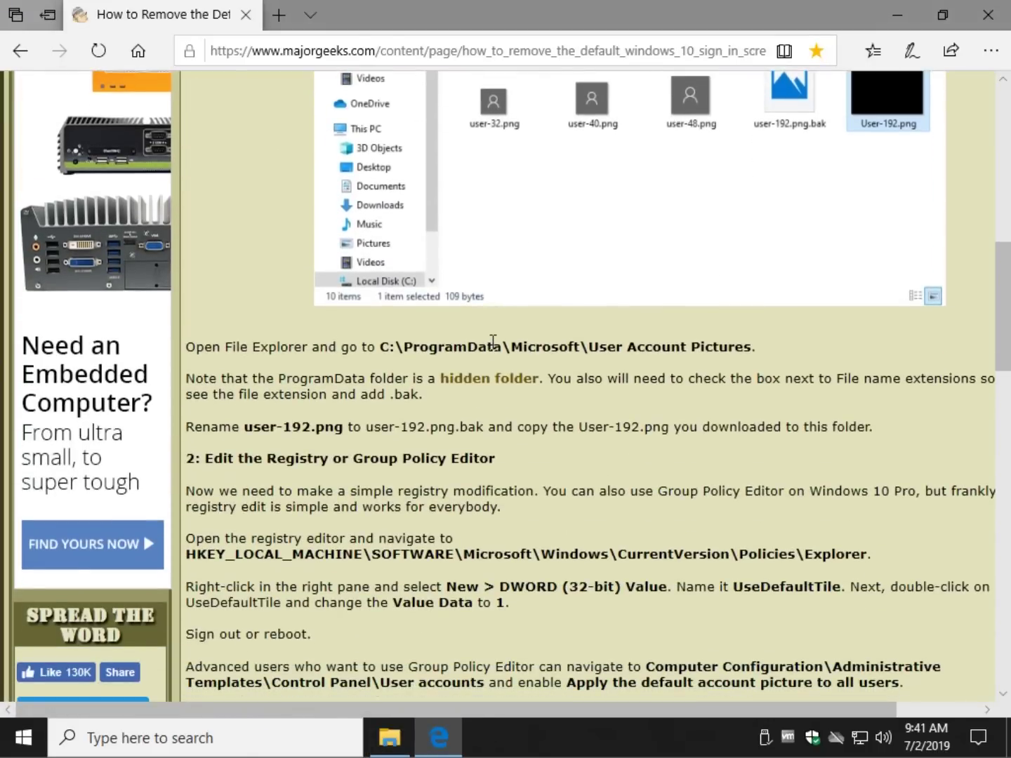
scroll(536, 432, "down", 1)
scroll(536, 440, "down", 1)
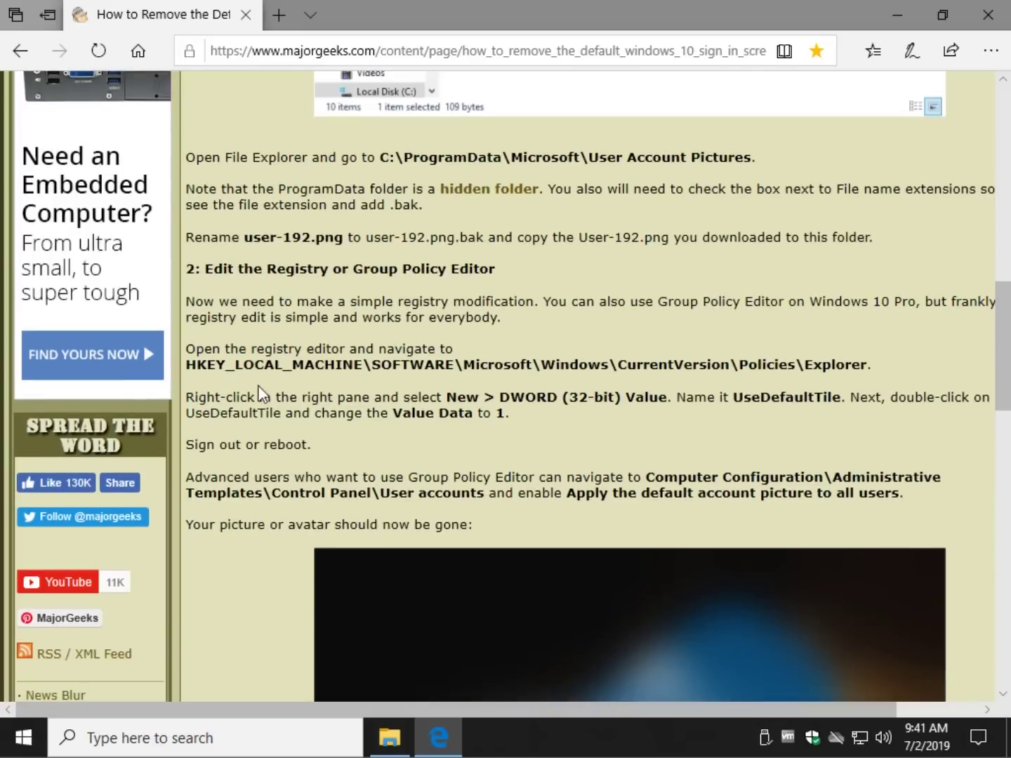
key("super+r")
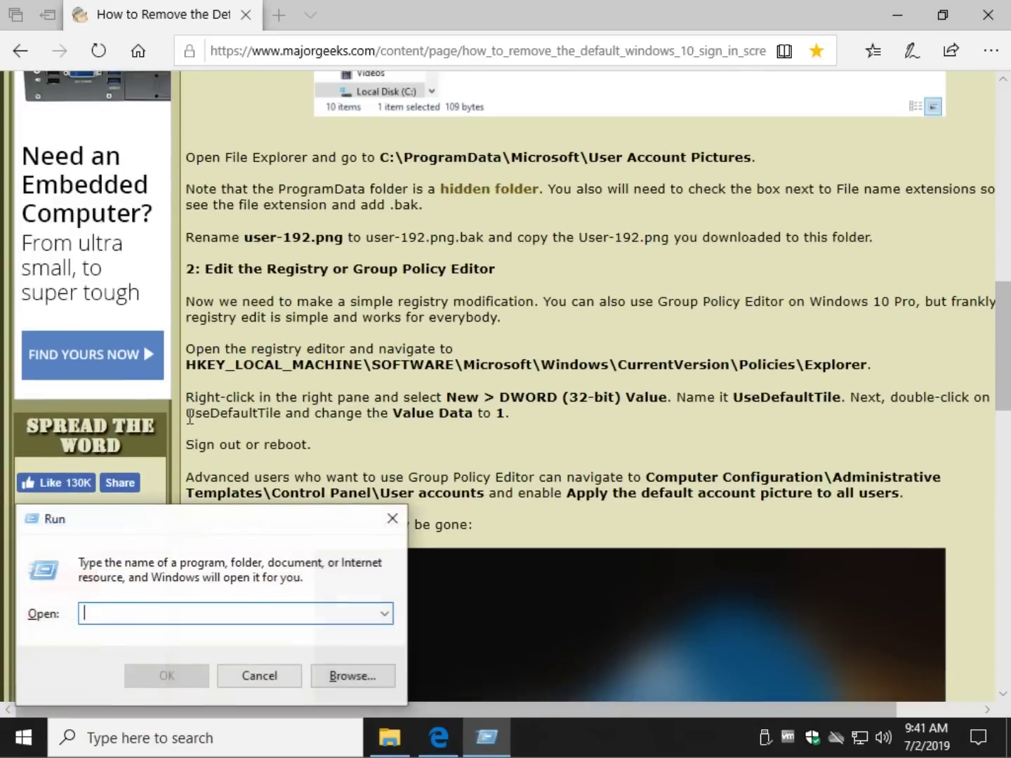
type("regedit")
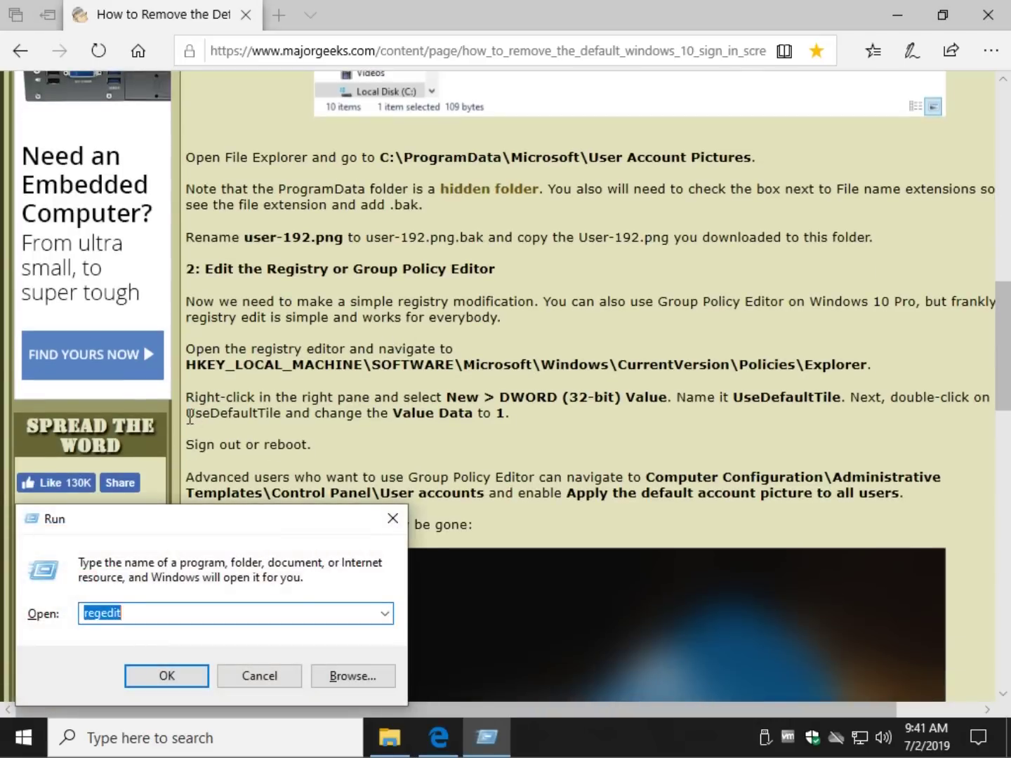
key("Return")
left_click(375, 500)
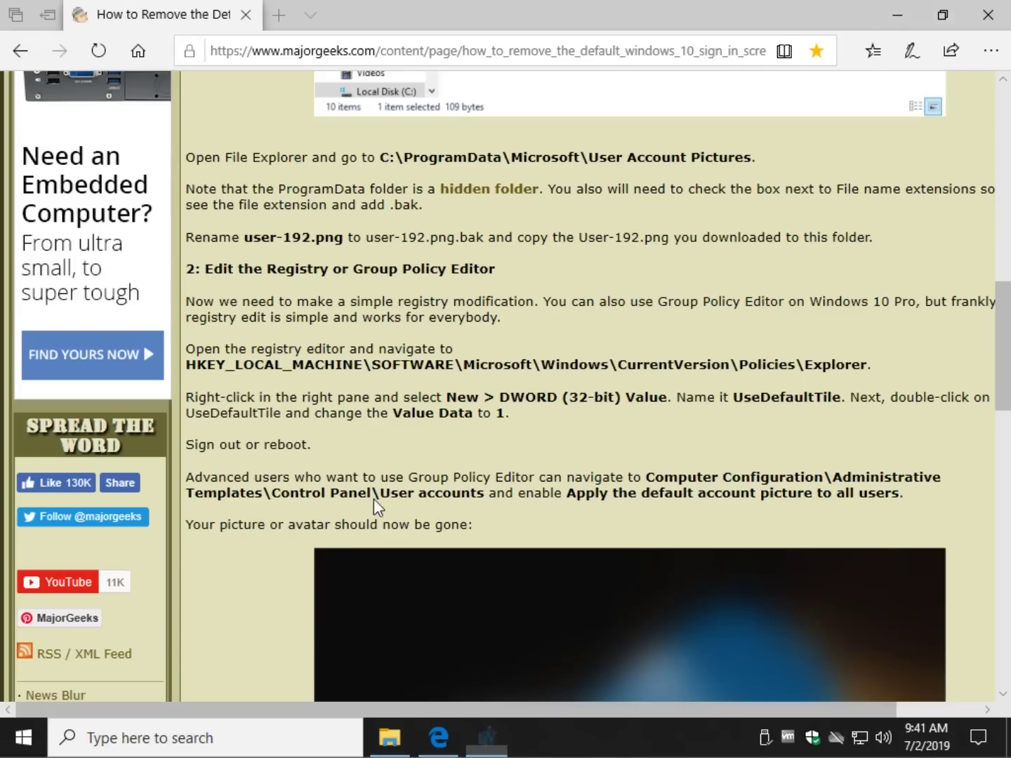
- Copy the HKEY_LOCAL_MACHINE\...\Policies\Explorer path from the article and select Registry Editor's address bar
left_click(597, 123)
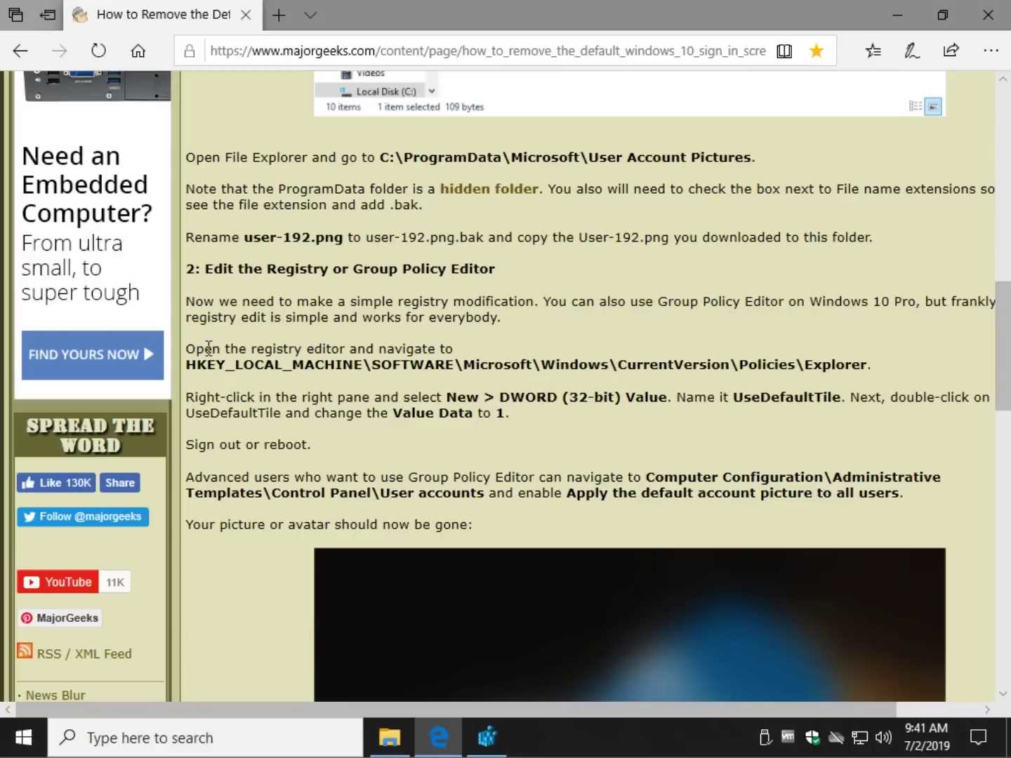
left_click_drag(187, 363, 869, 364)
right_click(851, 371)
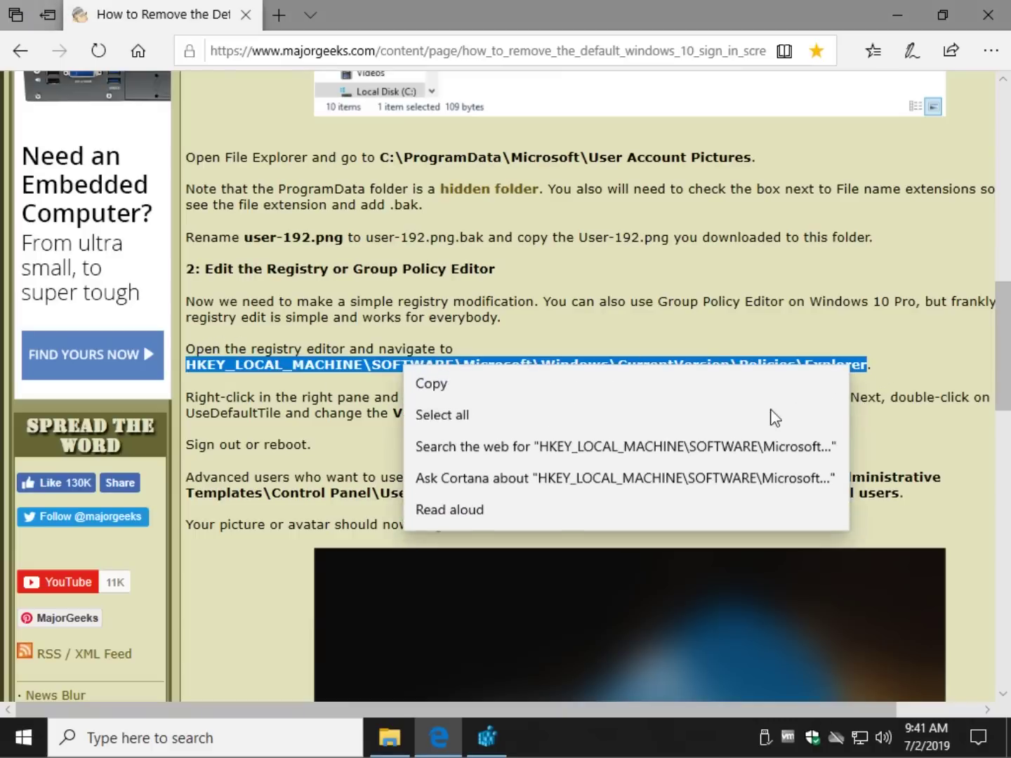
left_click(667, 395)
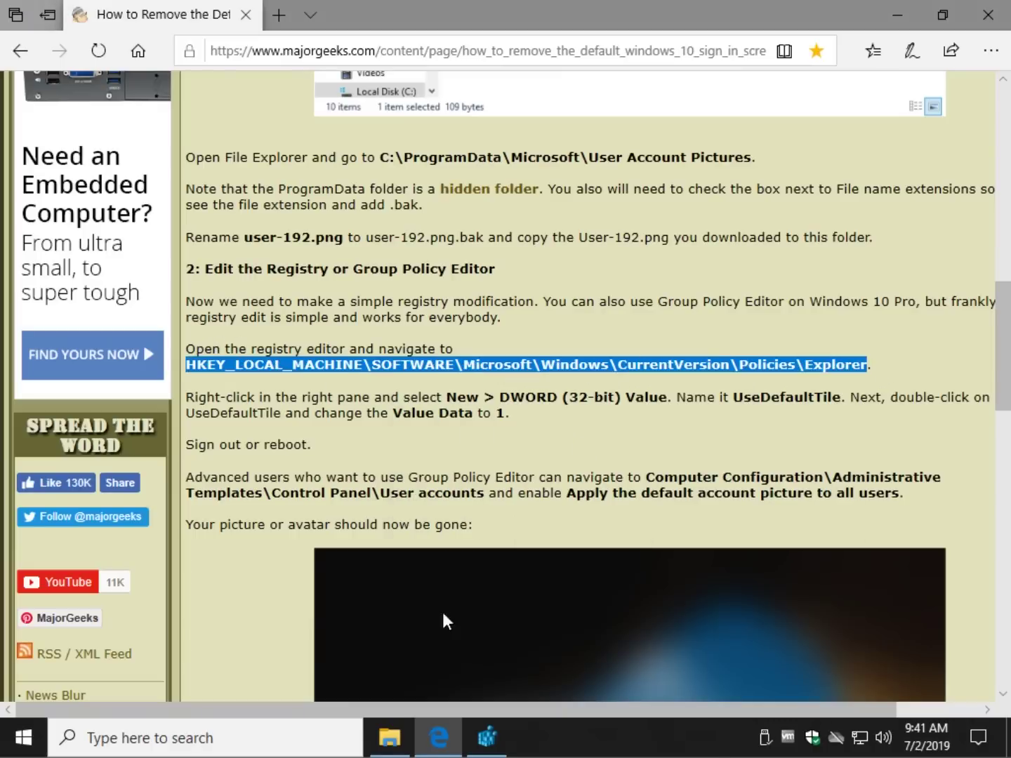
left_click(486, 737)
left_click_drag(239, 217, 102, 231)
- Paste the path into Registry Editor's address bar to open the Policies\Explorer key
key("ctrl+v")
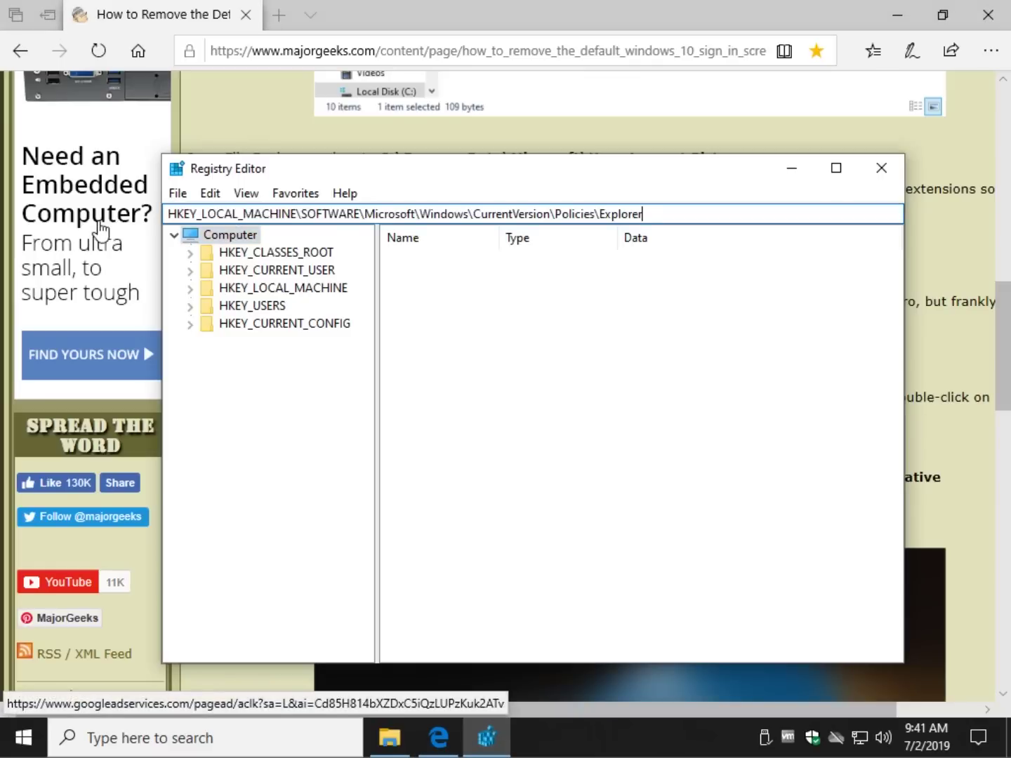
key("Return")
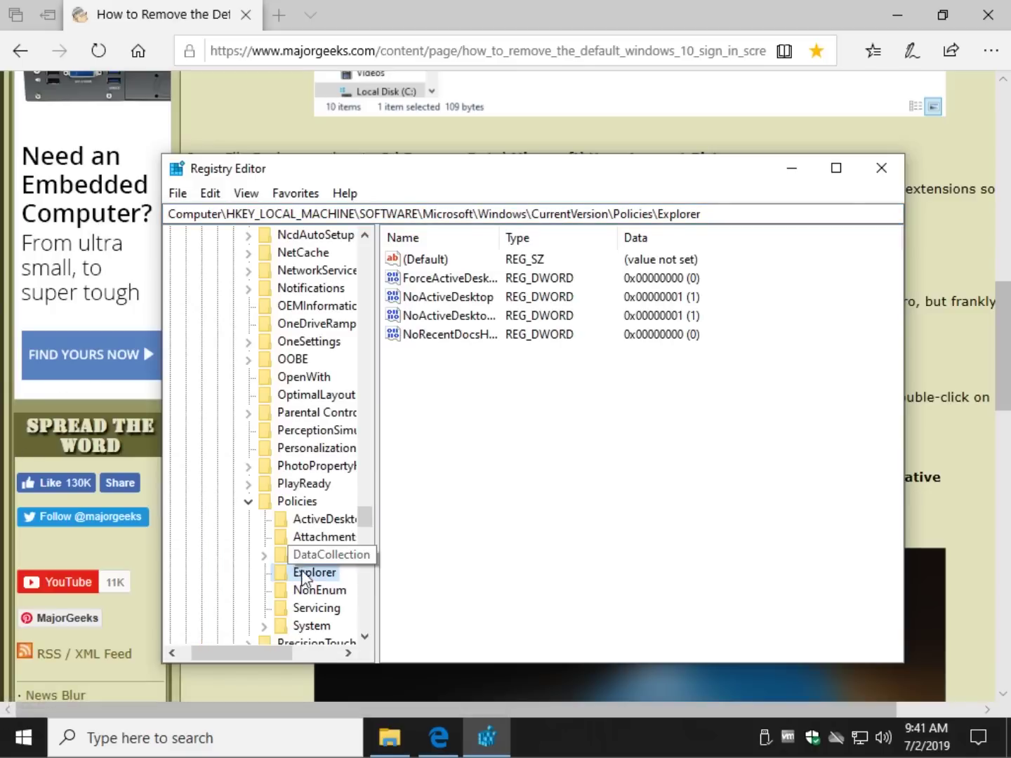
left_click_drag(524, 189, 283, 112)
- Copy the value name UseDefaultTile from the article
left_click(737, 394)
left_click_drag(836, 398, 844, 401)
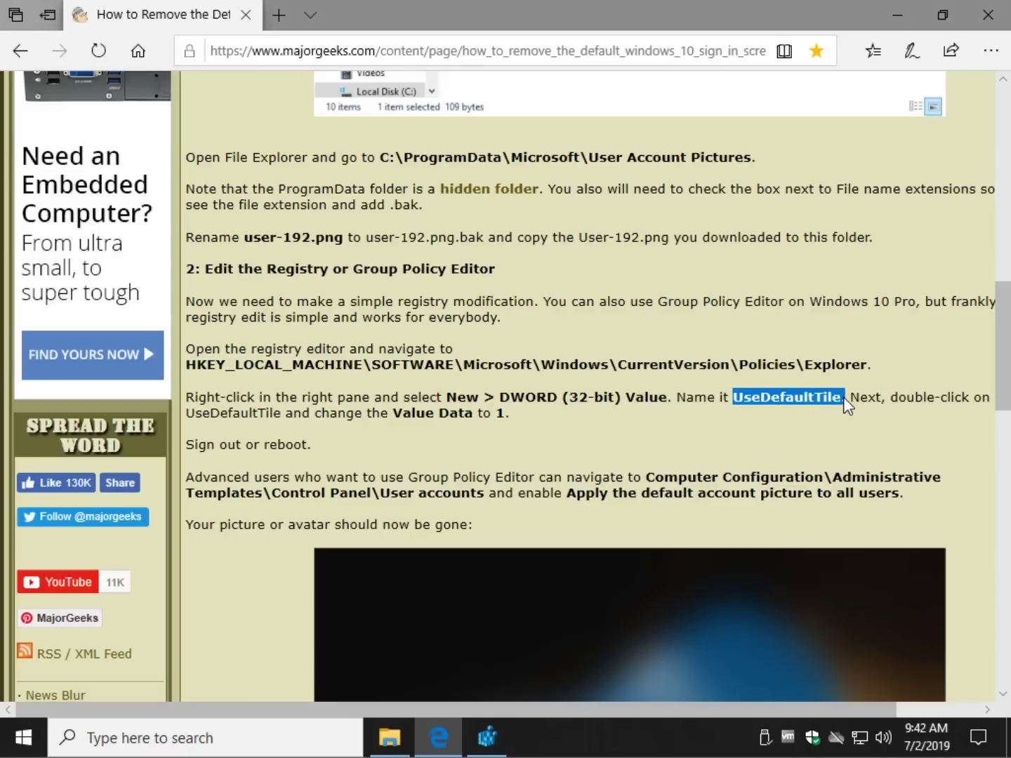
right_click(841, 395)
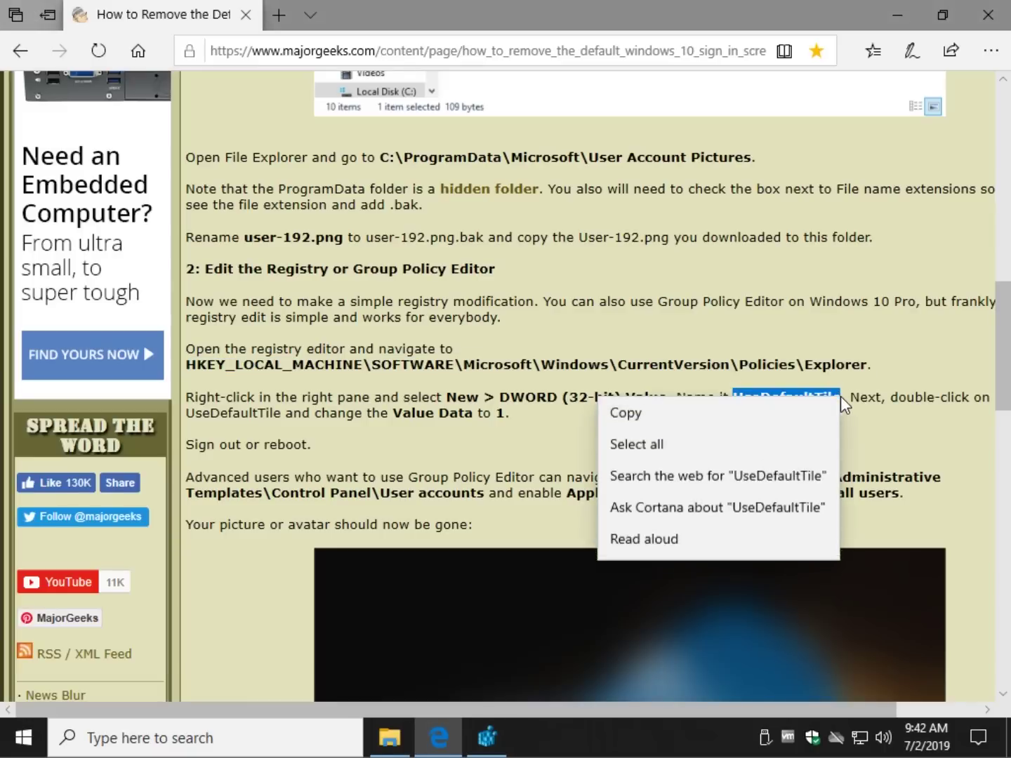
left_click(794, 416)
- Create a new DWORD (32-bit) value named UseDefaultTile under Policies\Explorer
left_click(500, 747)
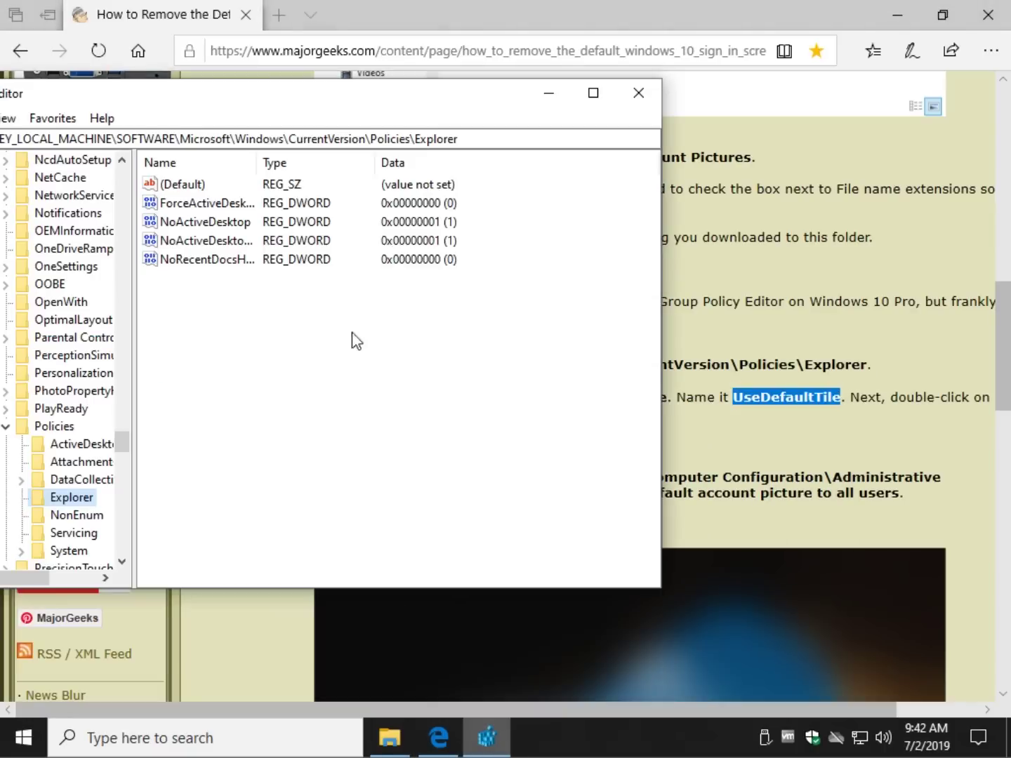
left_click_drag(395, 107, 566, 67)
right_click(410, 276)
mouse_move(426, 287)
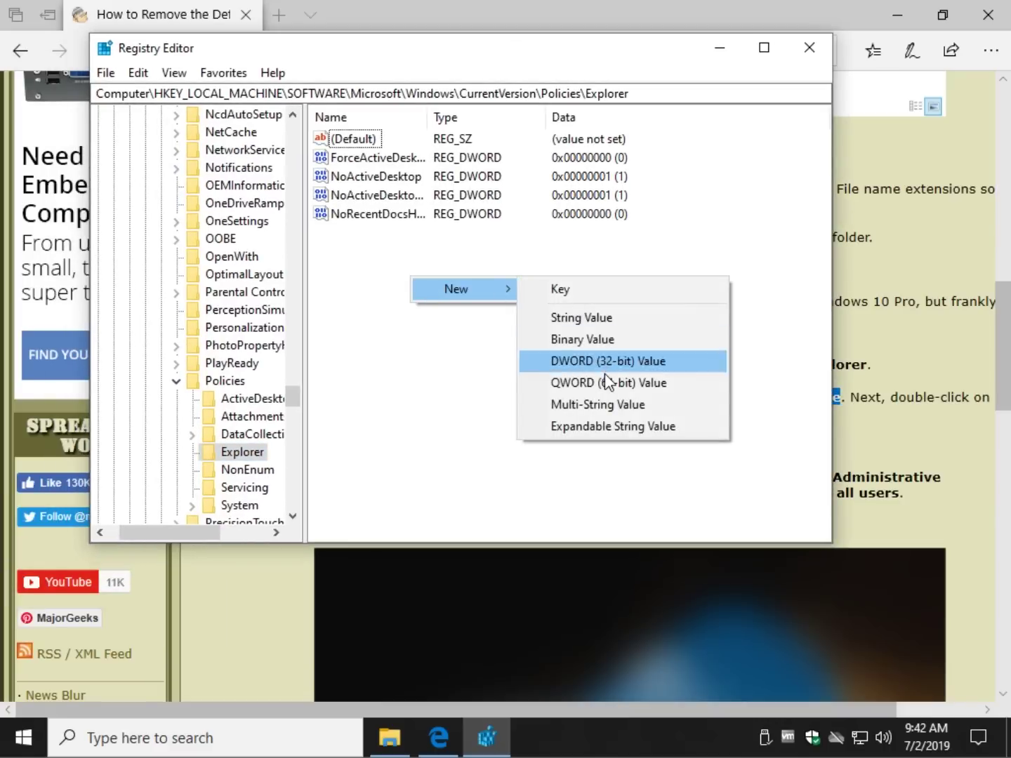
left_click(611, 362)
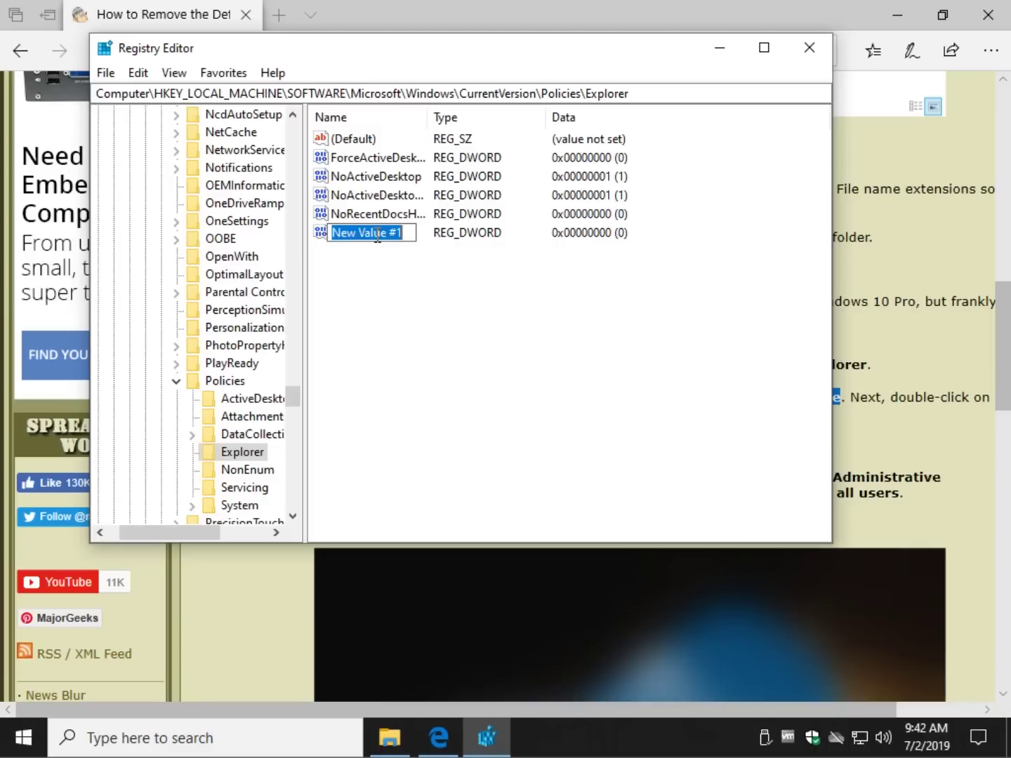
key("ctrl+v")
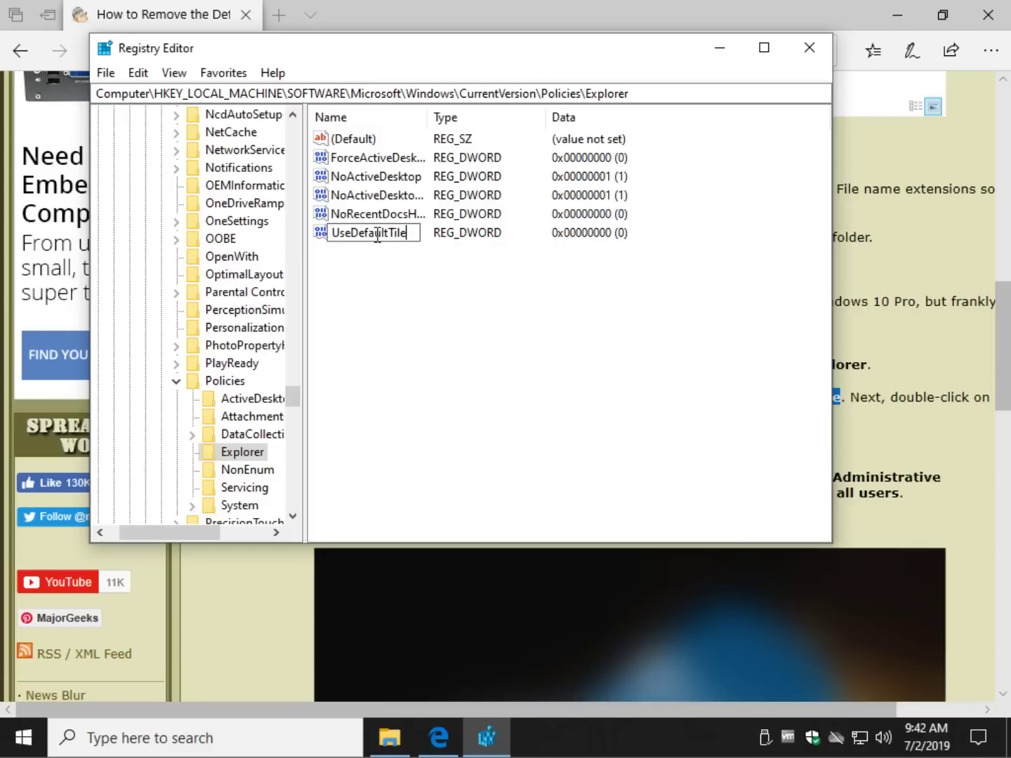
key("Return")
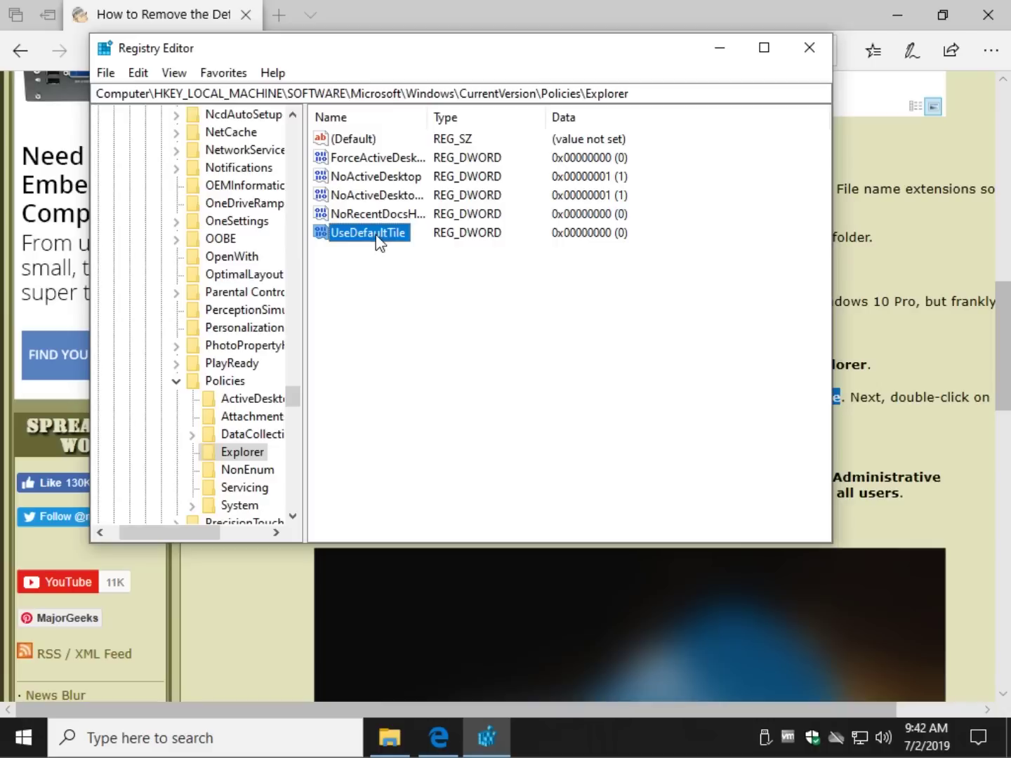
- Set UseDefaultTile's value data to 1 and close Registry Editor
double_click(395, 236)
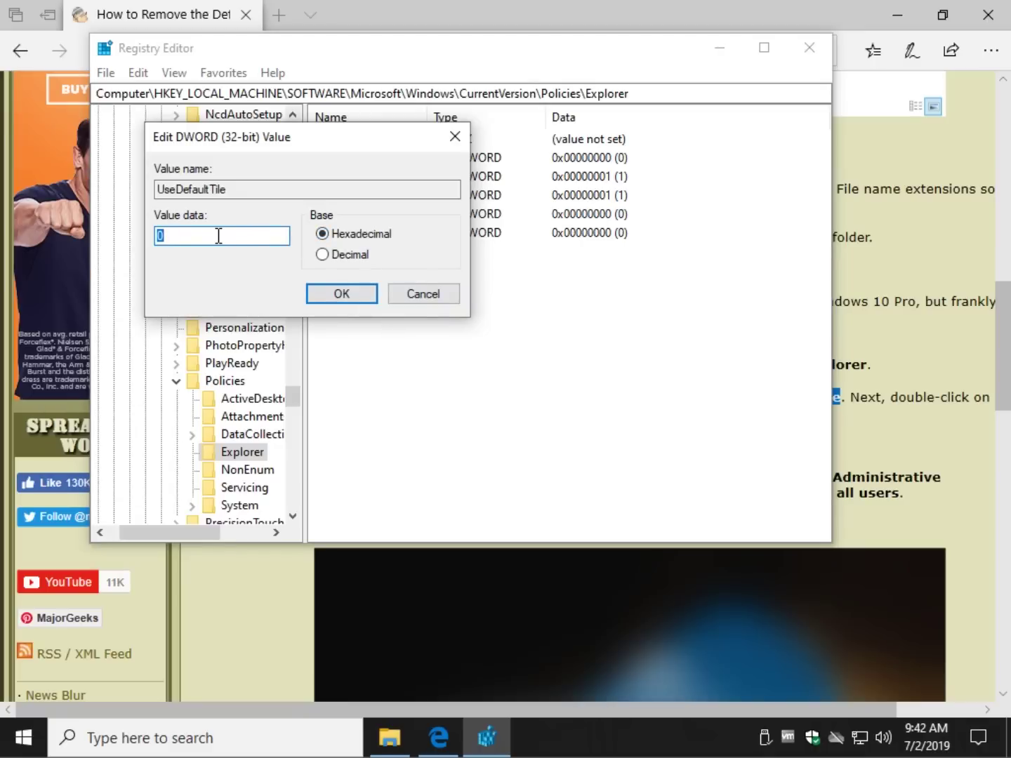
type("1")
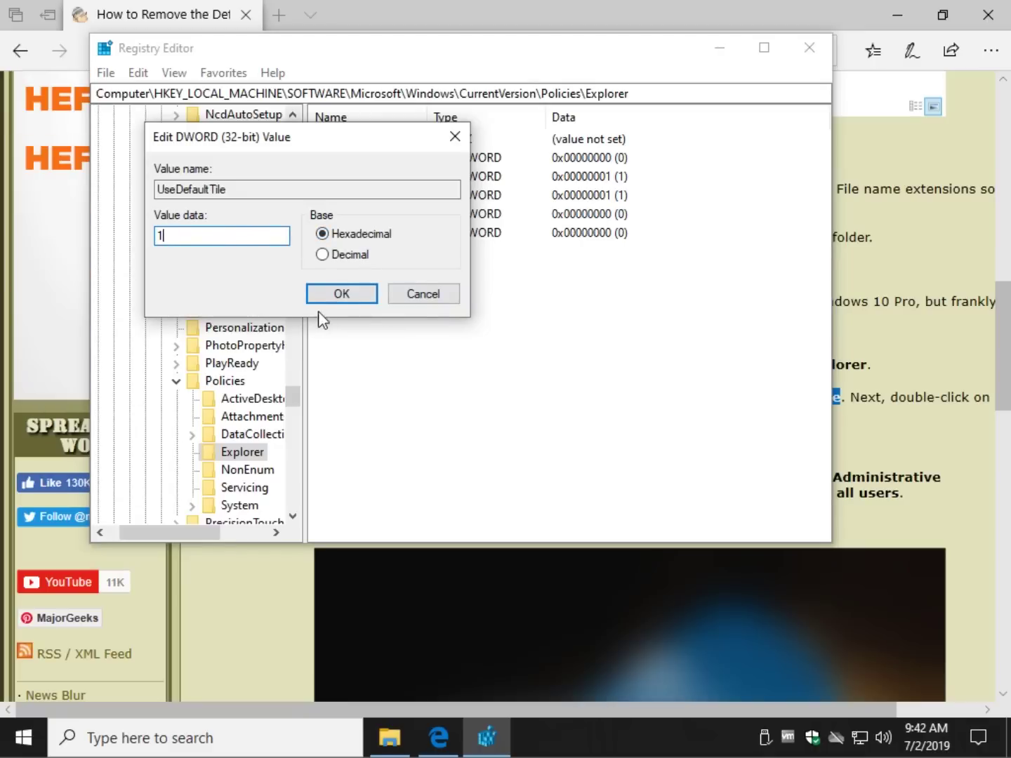
left_click(341, 294)
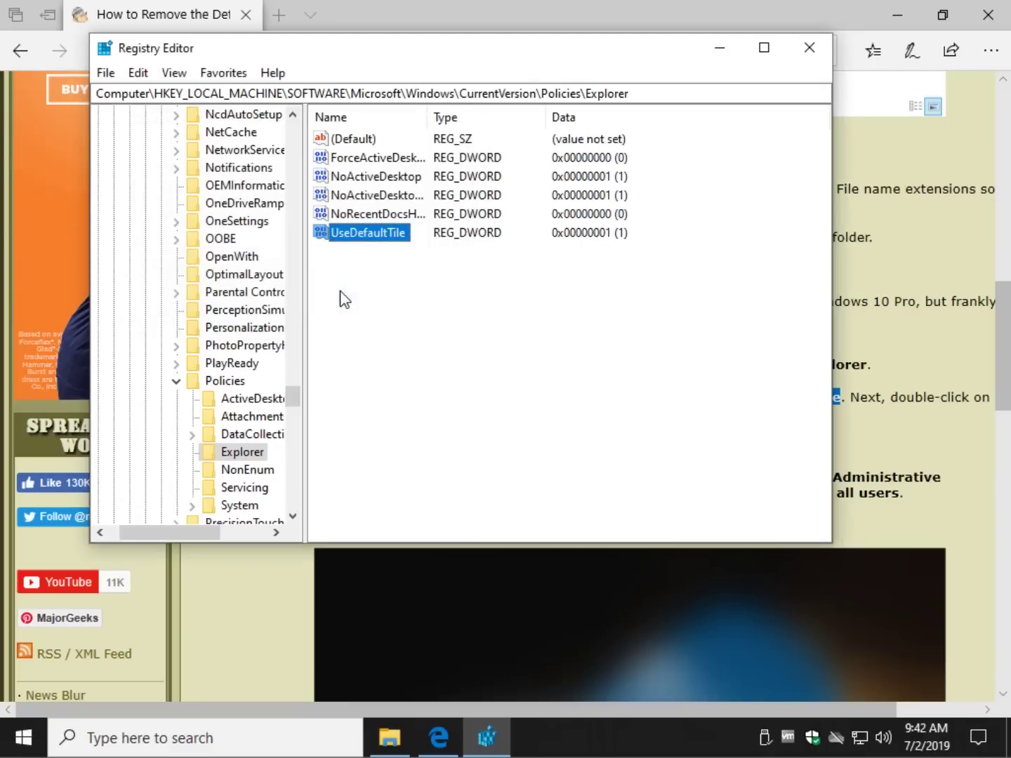
left_click(815, 54)
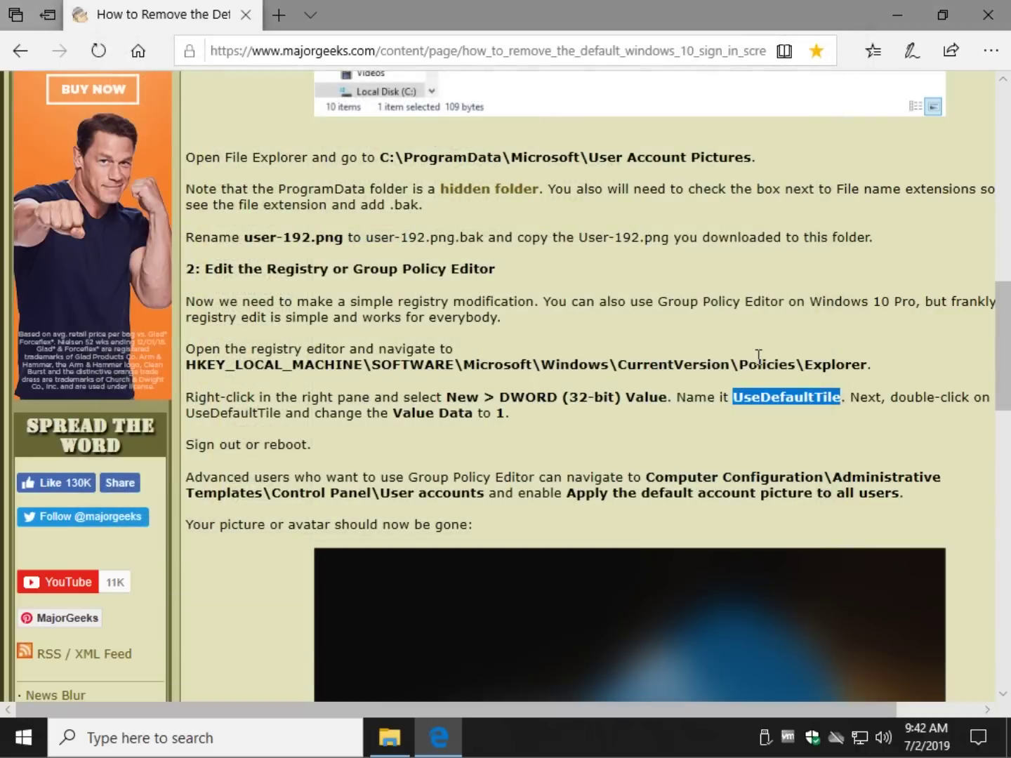
scroll(484, 403, "down", 1)
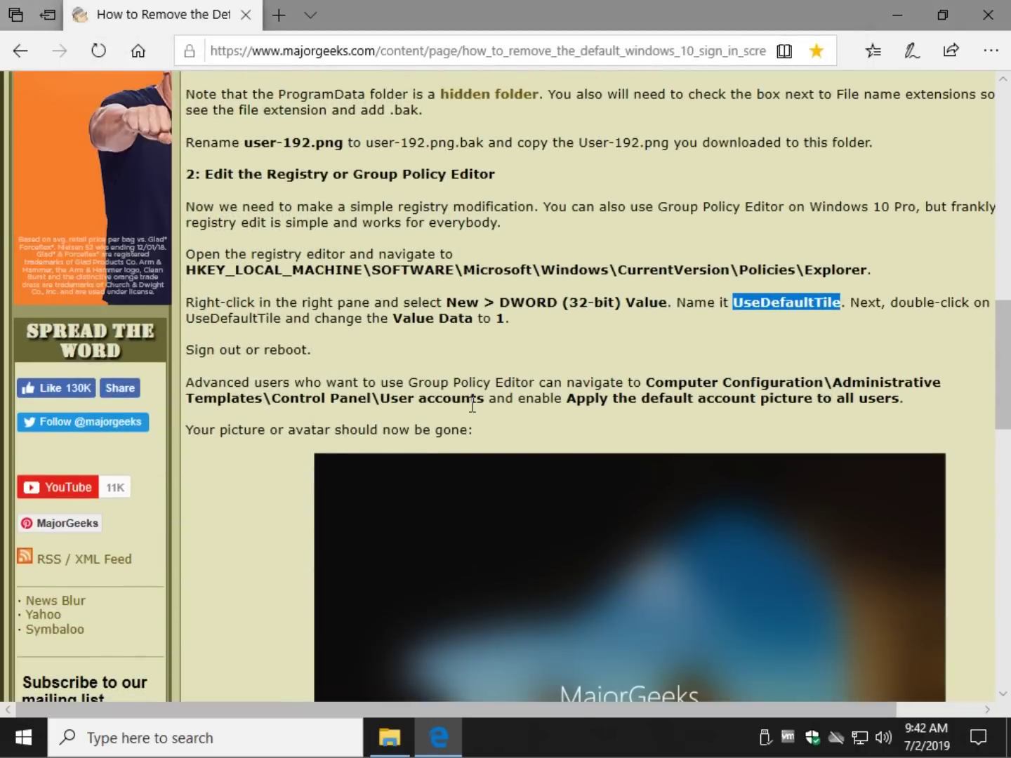
scroll(472, 405, "down", 3)
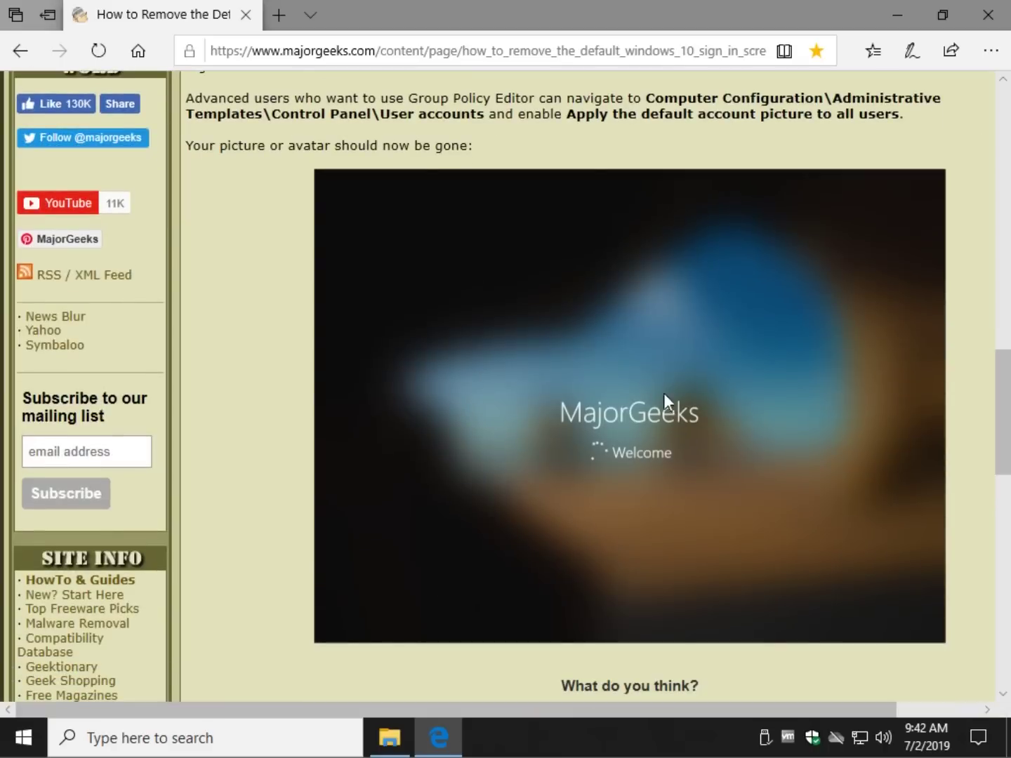
scroll(572, 463, "up", 3)
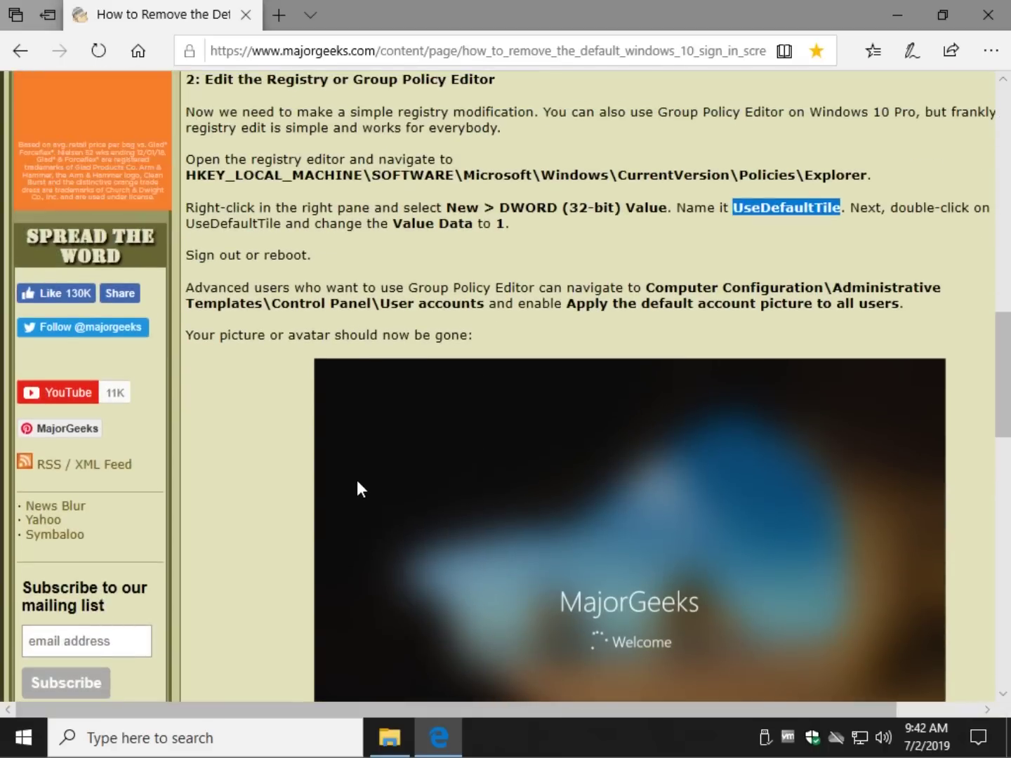
left_click_drag(186, 287, 505, 288)
left_click(506, 287)
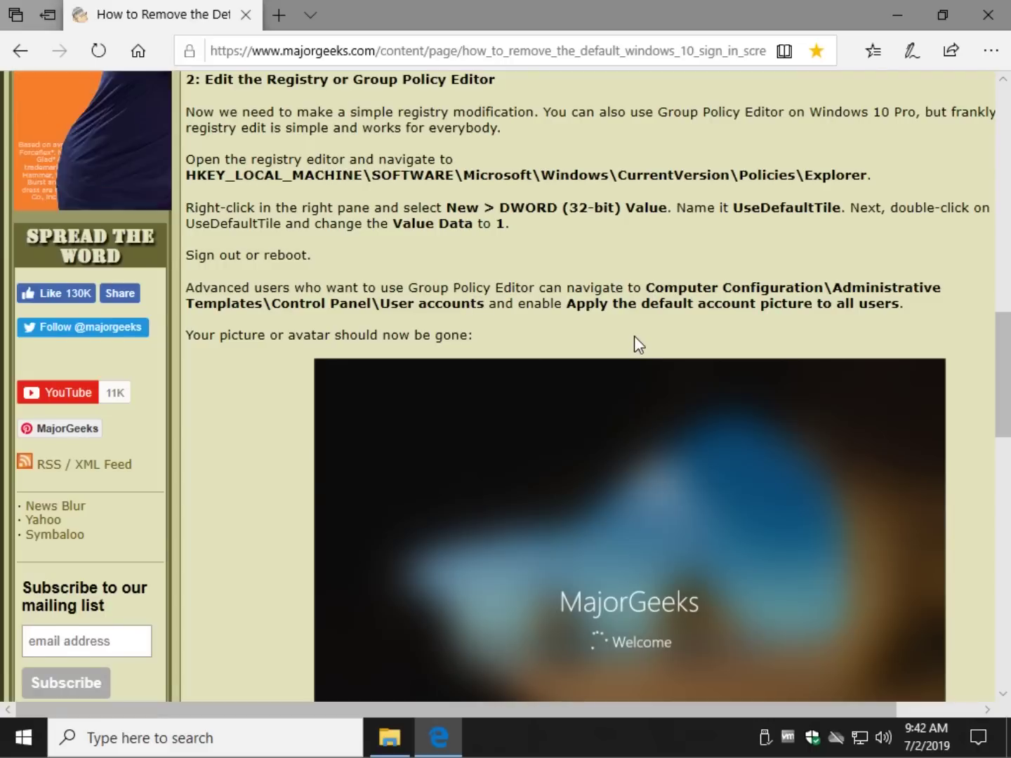
scroll(635, 337, "up", 3)
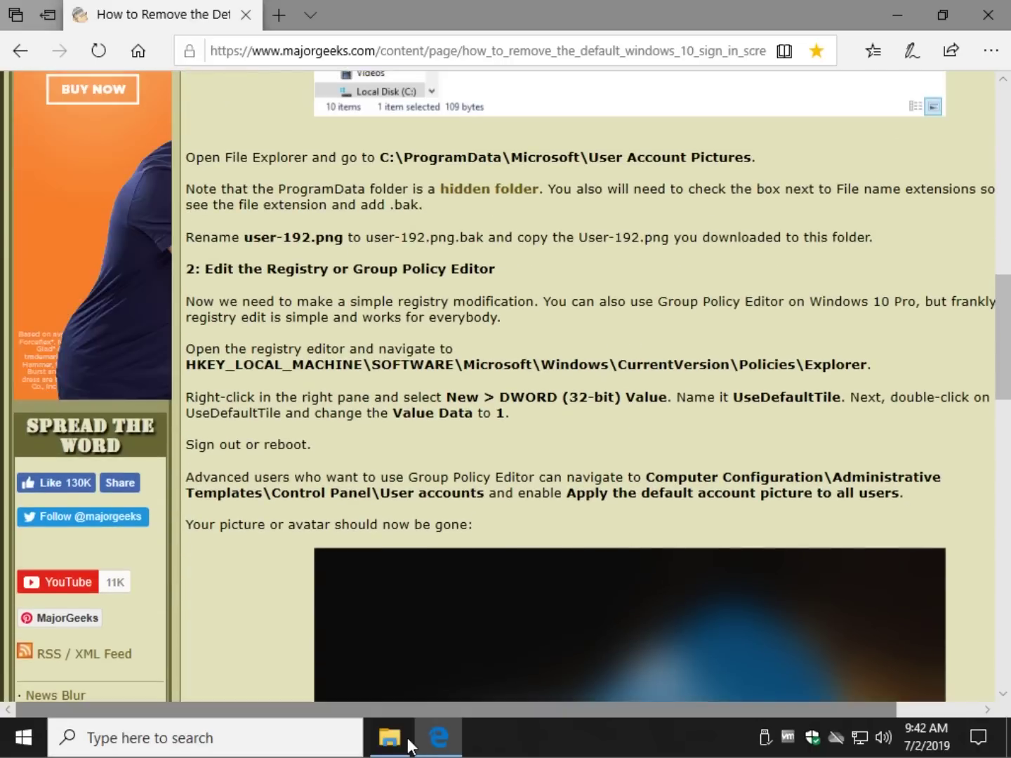
left_click(389, 744)
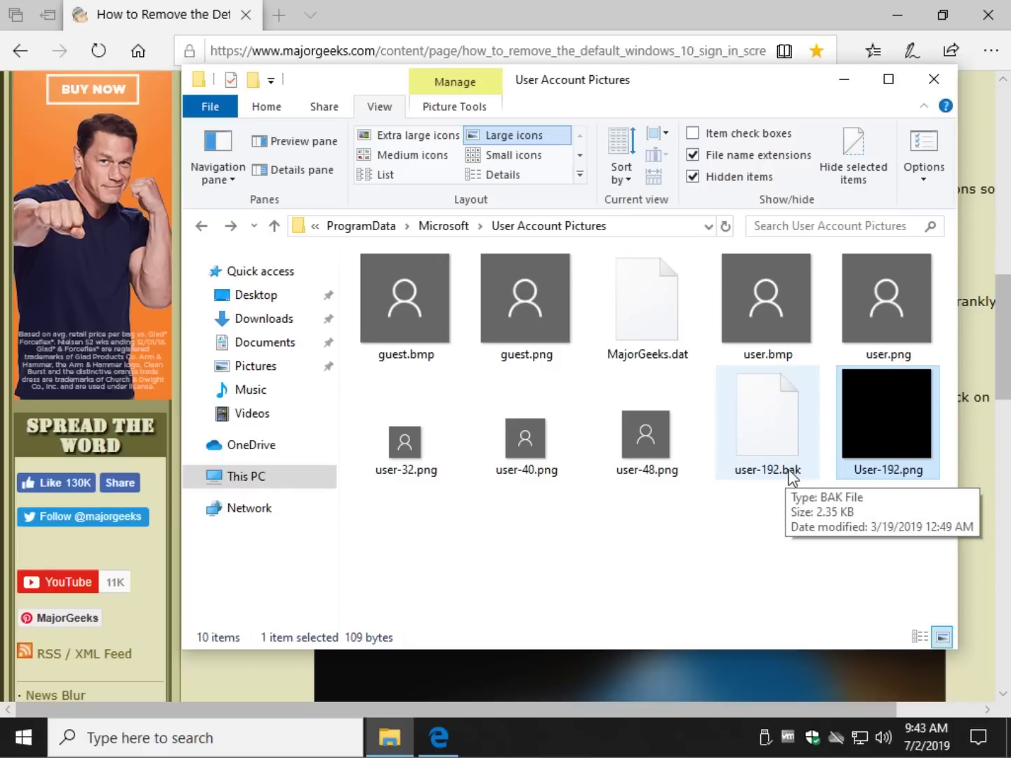
left_click(845, 79)
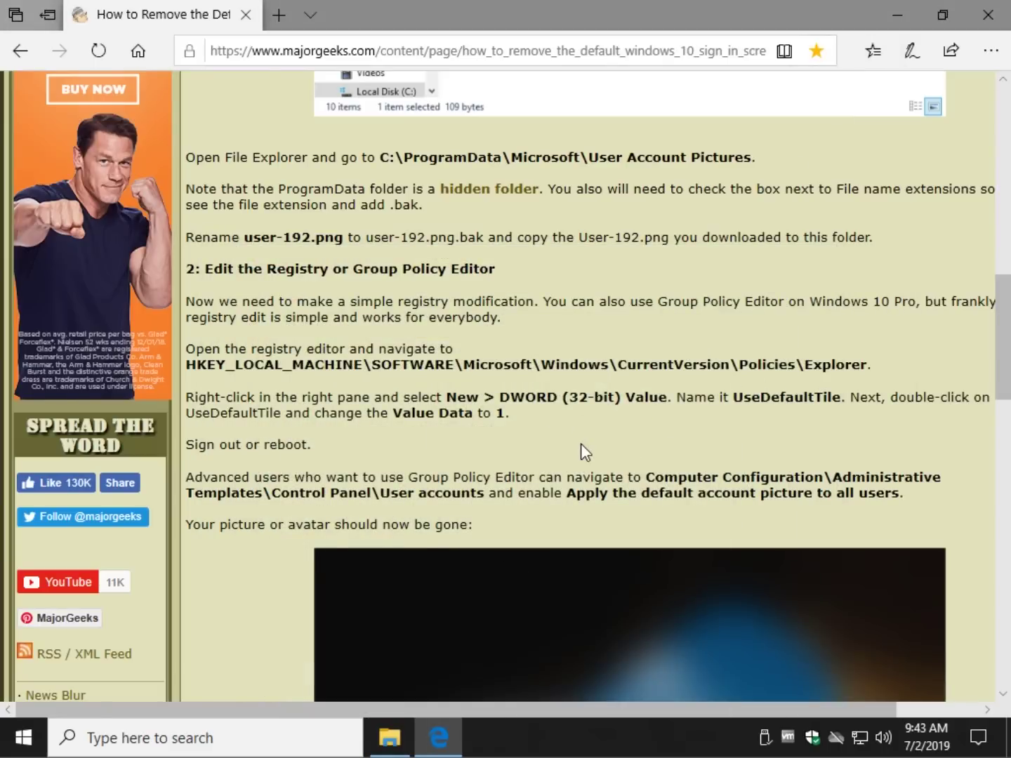
- Scroll through the article once more, then close Microsoft Edge
scroll(580, 443, "down", 3)
scroll(581, 443, "up", 5)
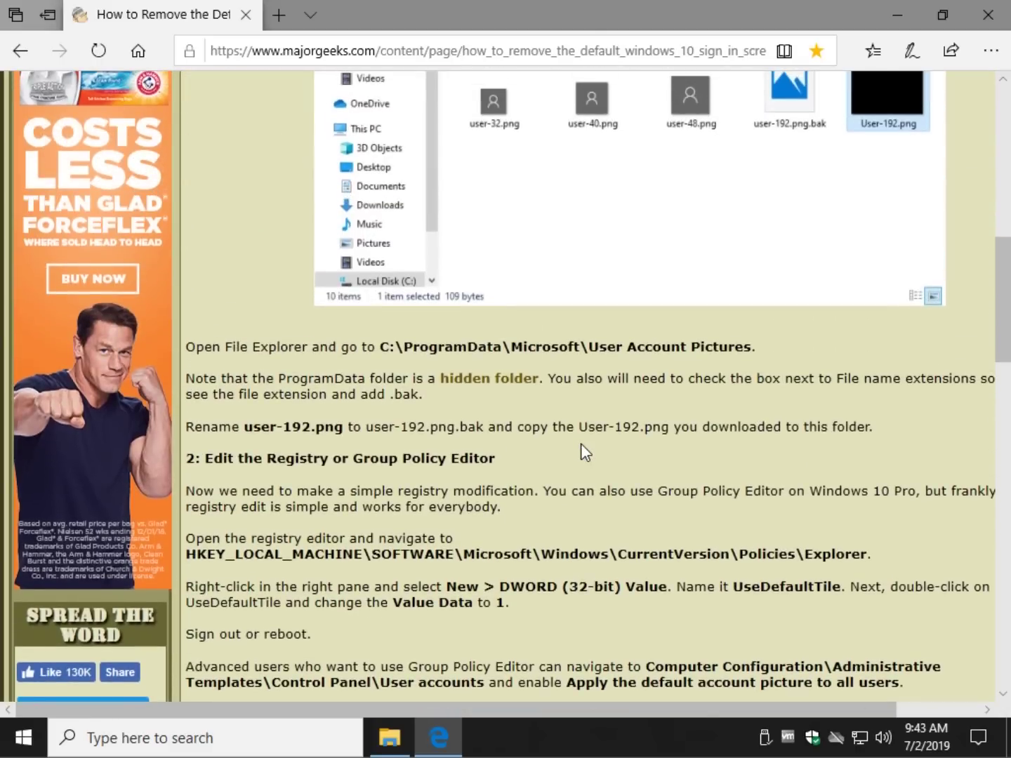
scroll(581, 443, "down", 5)
scroll(581, 444, "up", 12)
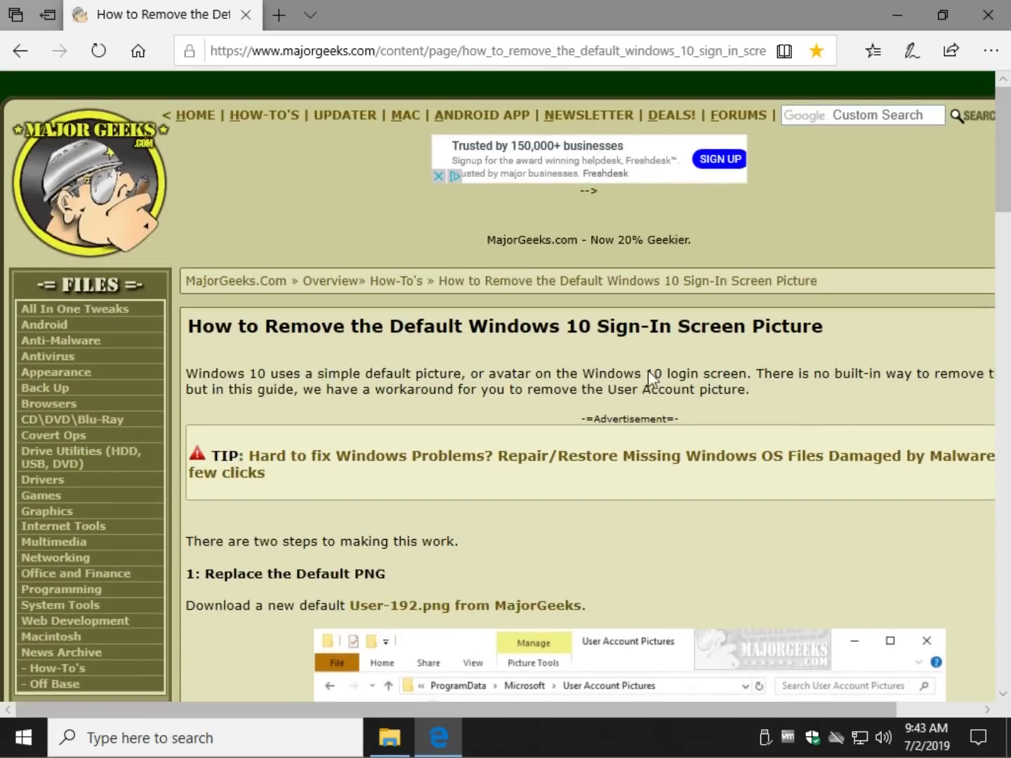
left_click(995, 21)
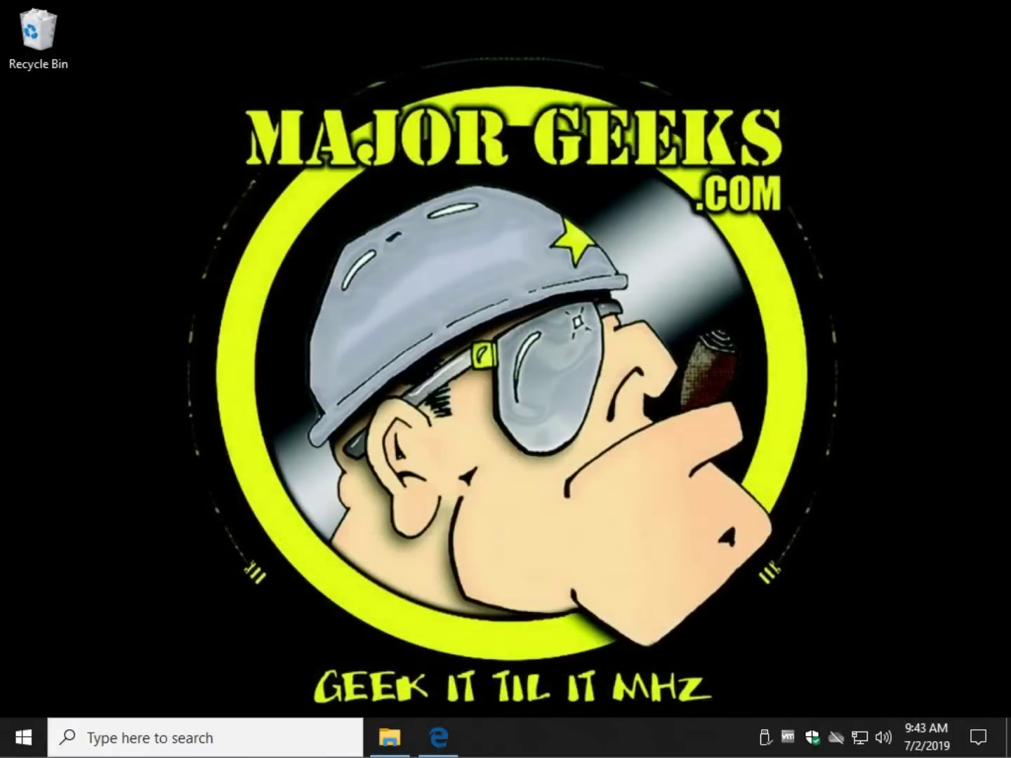
- Choose Restart from the Start menu's power options
left_click(21, 737)
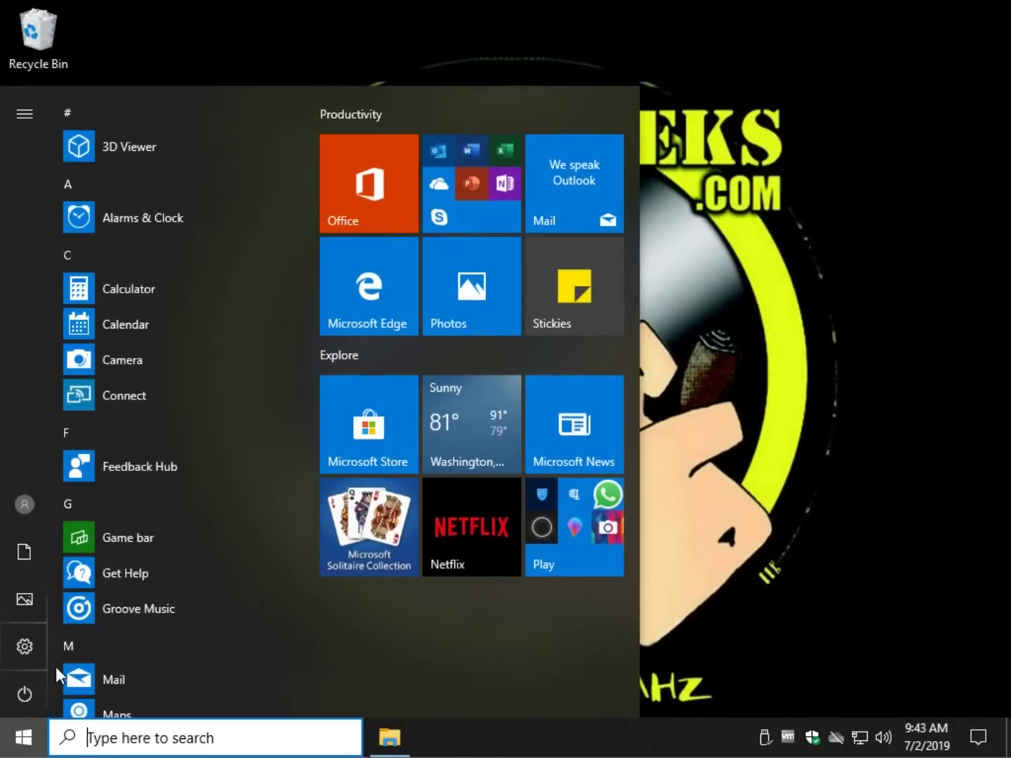
left_click(25, 694)
left_click(58, 644)
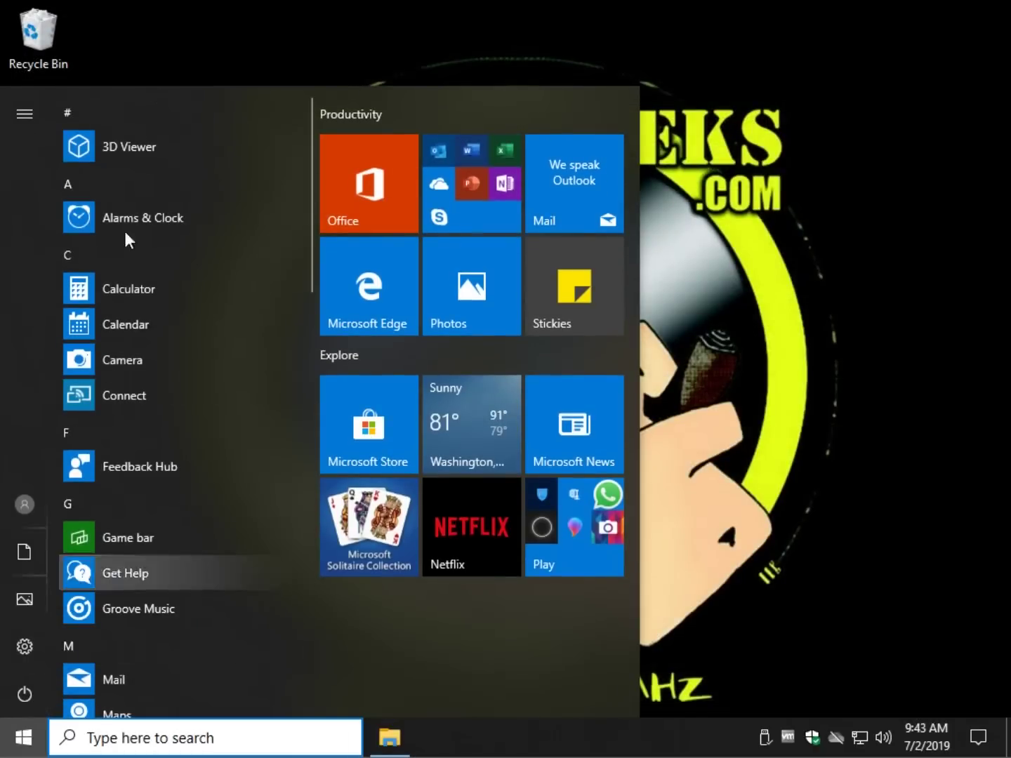